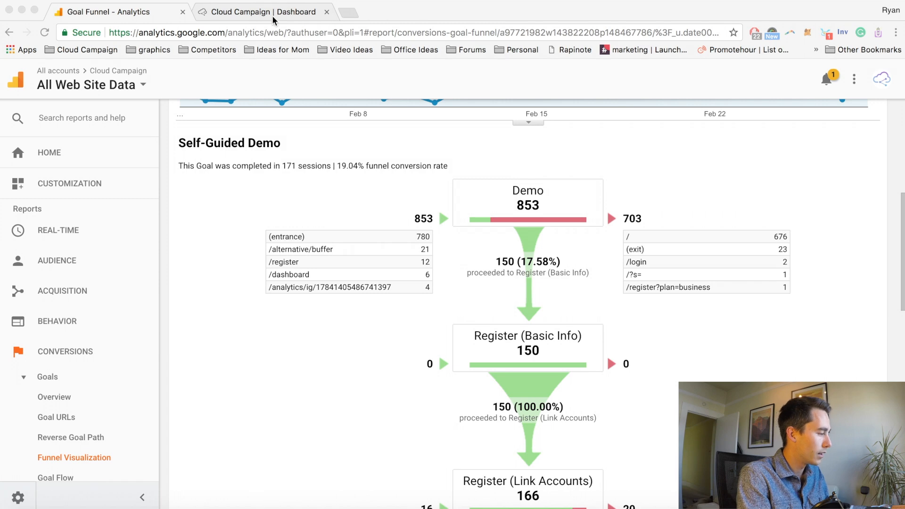
Switch to the Cloud Campaign demo dashboard and look through the Content Library items.
{"action": "scroll", "coordinate": [207, 338], "scroll_direction": "down", "scroll_amount": 5}
{"action": "scroll", "coordinate": [207, 342], "scroll_direction": "down", "scroll_amount": 8}
{"action": "scroll", "coordinate": [207, 342], "scroll_direction": "up", "scroll_amount": 10}
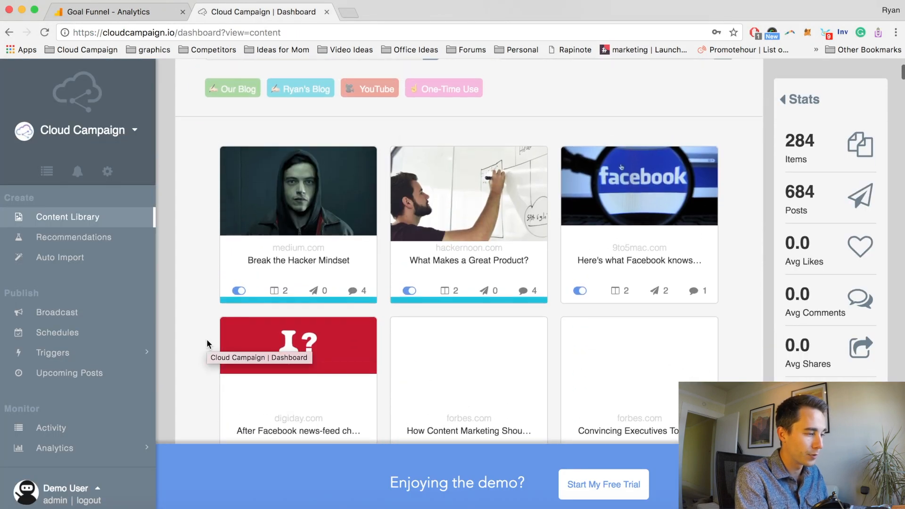
{"action": "scroll", "coordinate": [206, 339], "scroll_direction": "up", "scroll_amount": 4}
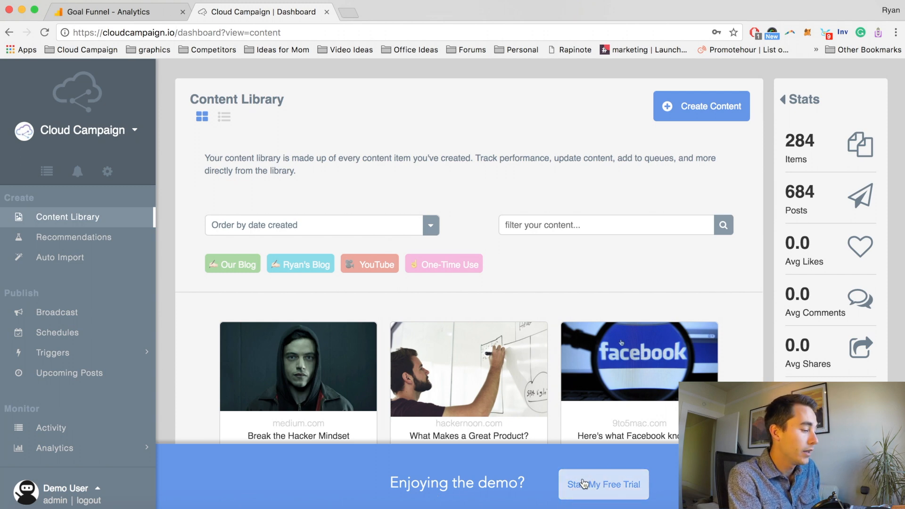
Return to the Analytics funnel report and examine the Self-Guided Demo stages from Demo to Register (Link Accounts).
{"action": "left_click", "coordinate": [108, 13]}
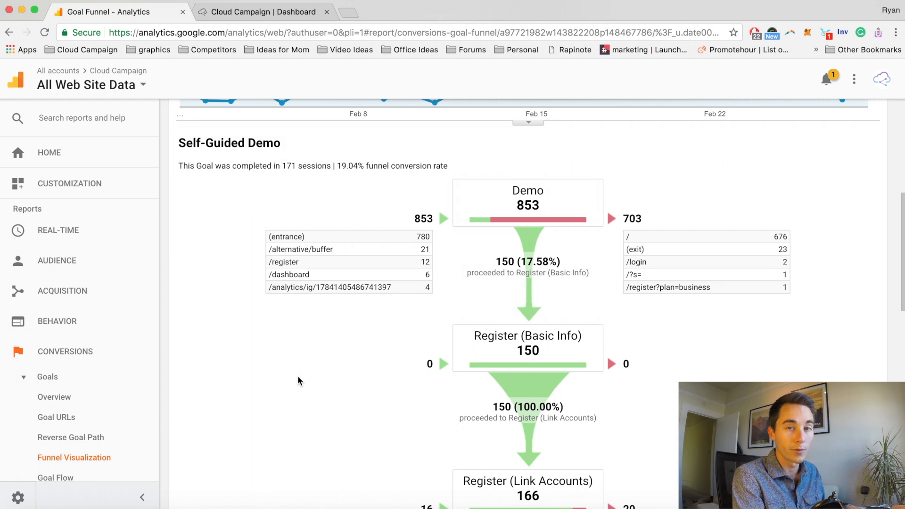
{"action": "scroll", "coordinate": [328, 385], "scroll_direction": "down", "scroll_amount": 2}
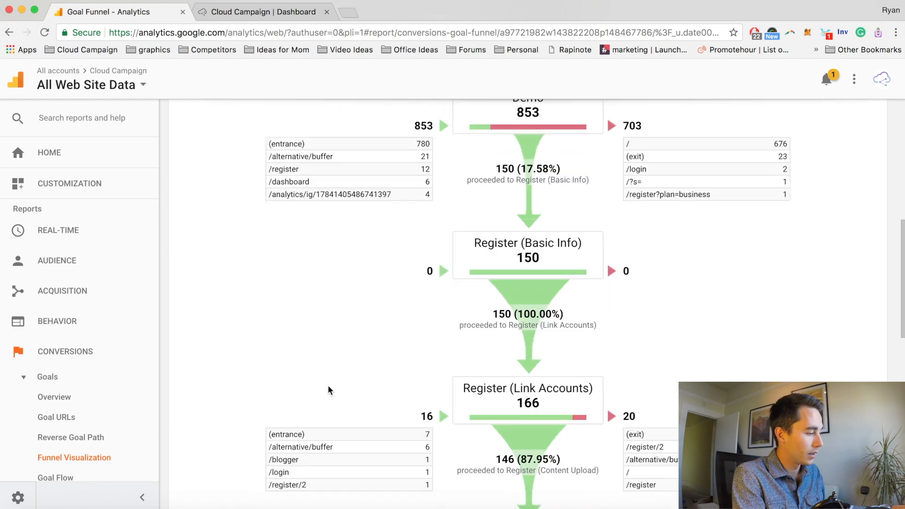
{"action": "scroll", "coordinate": [521, 192], "scroll_direction": "up", "scroll_amount": 1}
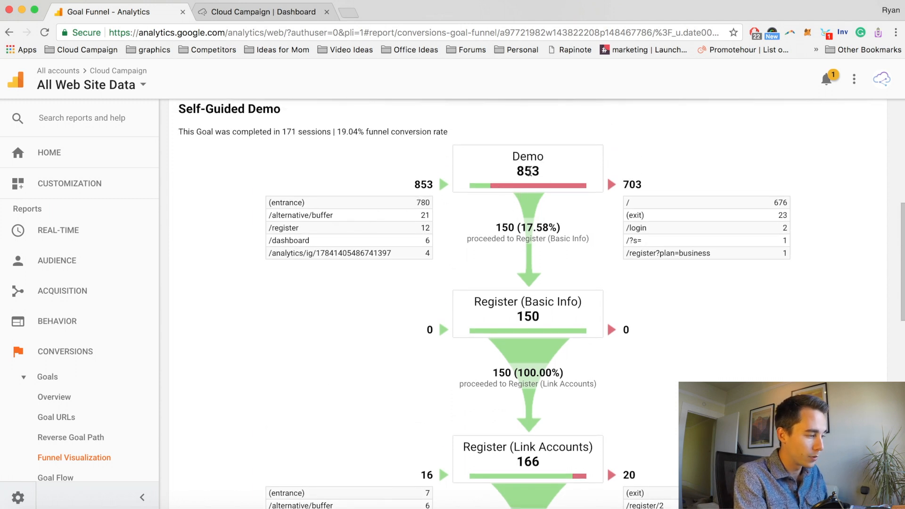
{"action": "scroll", "coordinate": [524, 181], "scroll_direction": "down", "scroll_amount": 1}
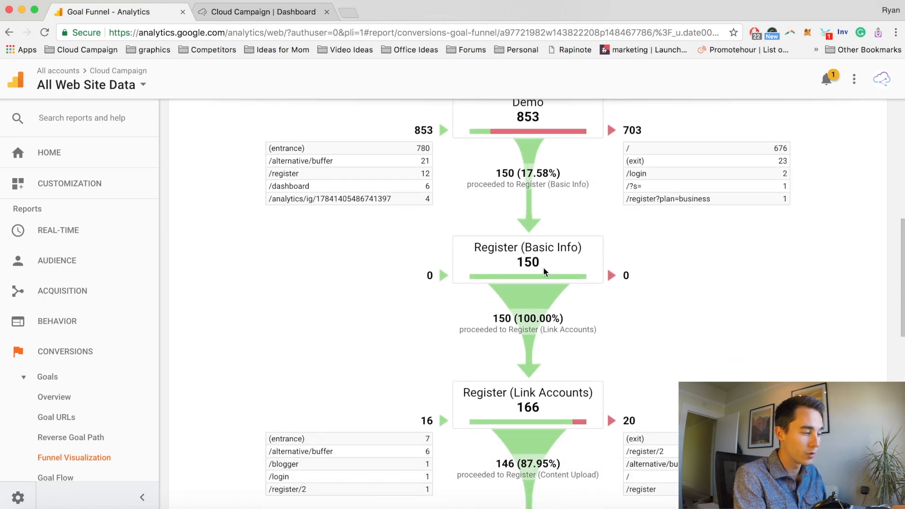
{"action": "scroll", "coordinate": [544, 267], "scroll_direction": "down", "scroll_amount": 2}
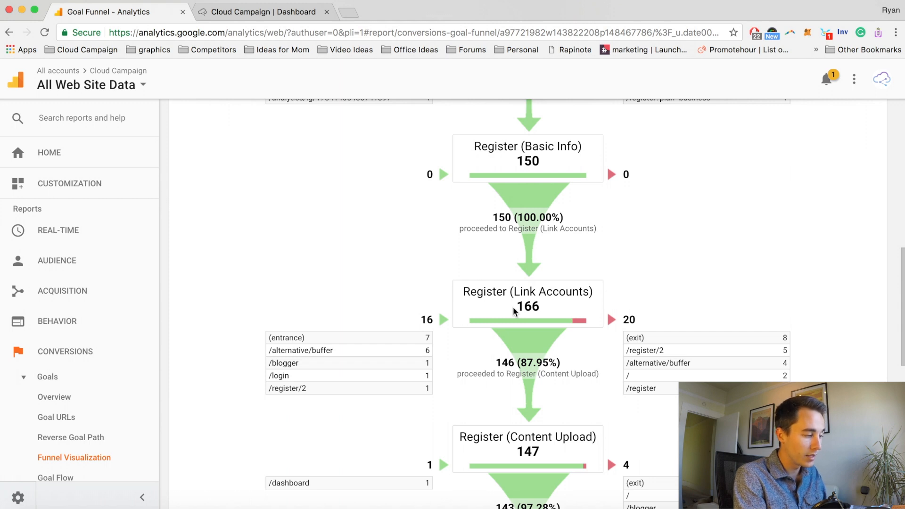
Open the free trial signup from the Cloud Campaign demo dashboard and review the basic info registration form.
{"action": "key", "text": "ctrl+Tab"}
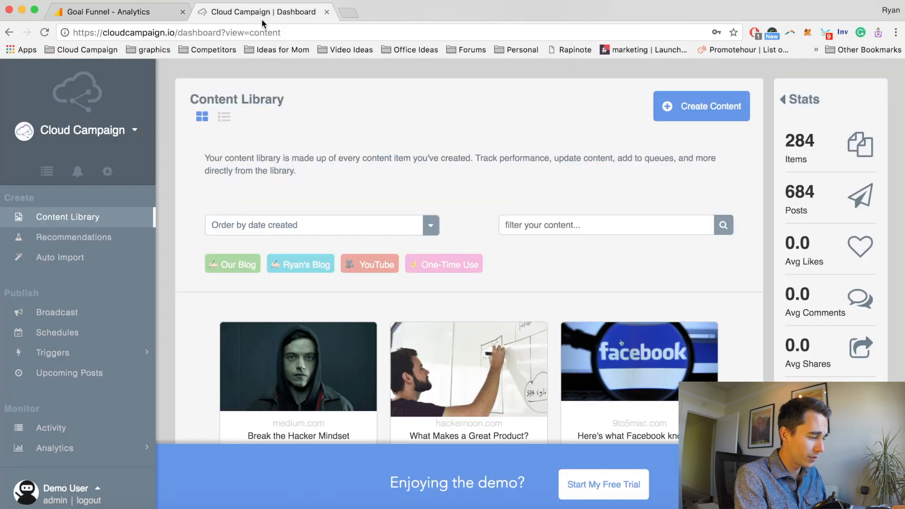
{"action": "left_click", "coordinate": [605, 490]}
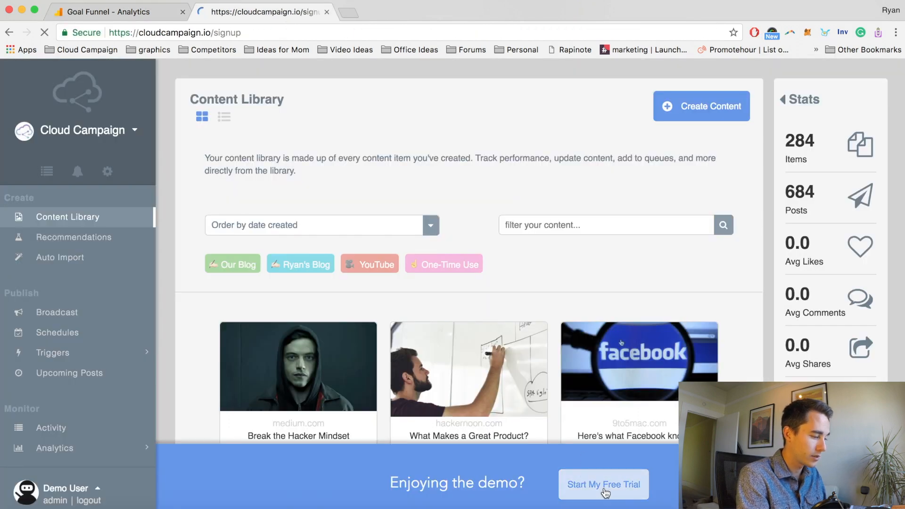
{"action": "scroll", "coordinate": [528, 405], "scroll_direction": "down", "scroll_amount": 1}
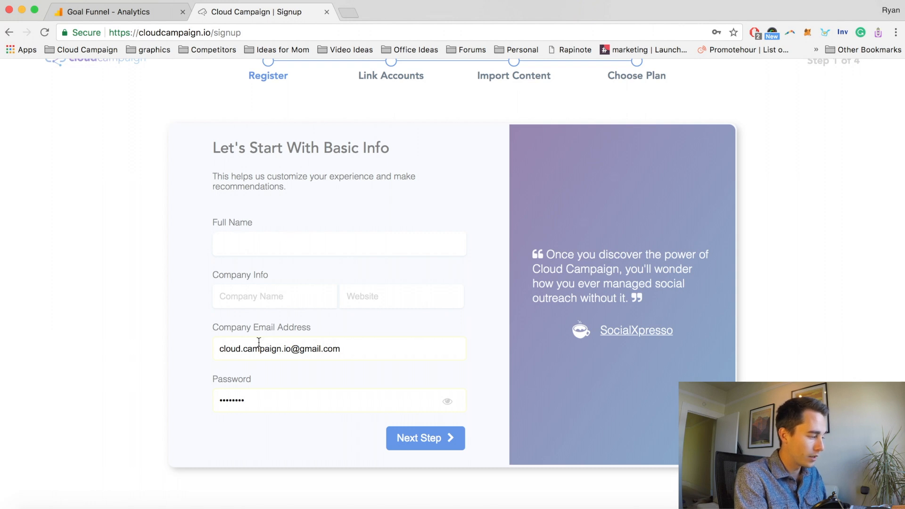
{"action": "scroll", "coordinate": [283, 383], "scroll_direction": "up", "scroll_amount": 1}
{"action": "scroll", "coordinate": [431, 190], "scroll_direction": "down", "scroll_amount": 1}
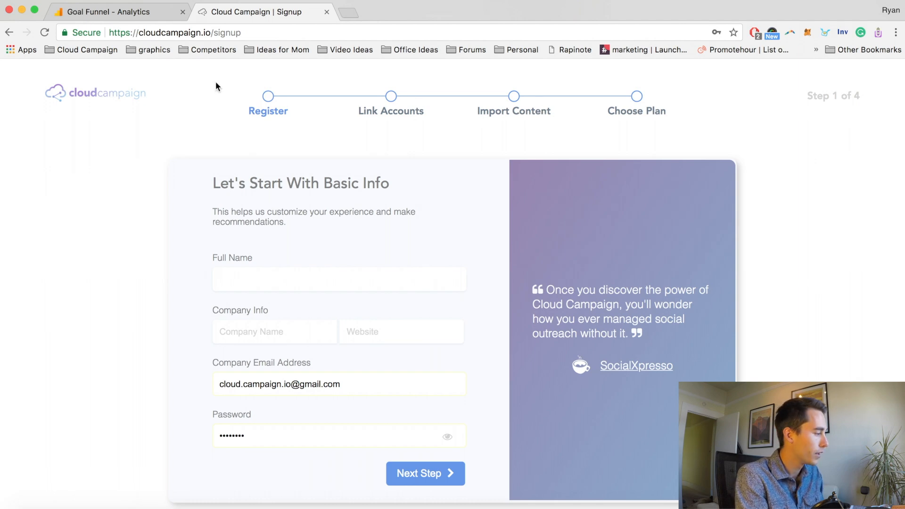
Go back to the Analytics funnel and examine the stages from Register (Link Accounts) through Dashboard.
{"action": "left_click", "coordinate": [112, 13]}
{"action": "scroll", "coordinate": [420, 278], "scroll_direction": "down", "scroll_amount": 2}
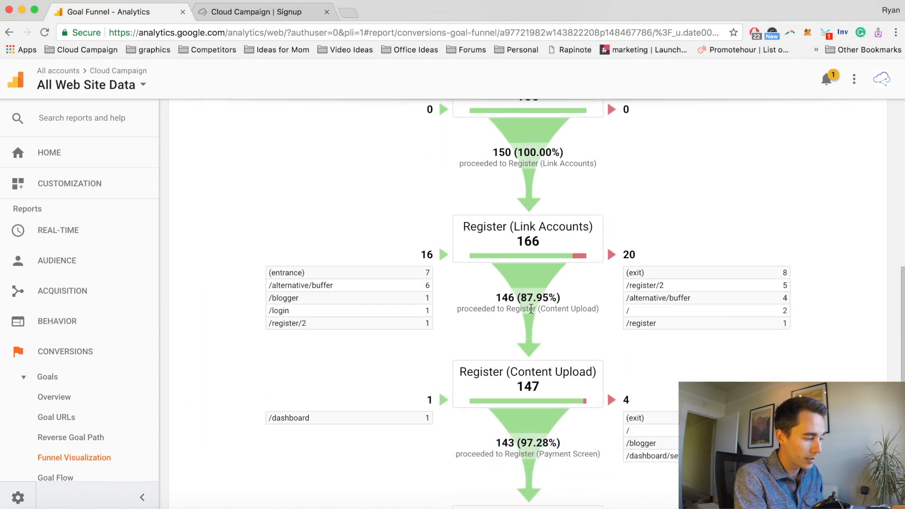
{"action": "scroll", "coordinate": [533, 322], "scroll_direction": "down", "scroll_amount": 2}
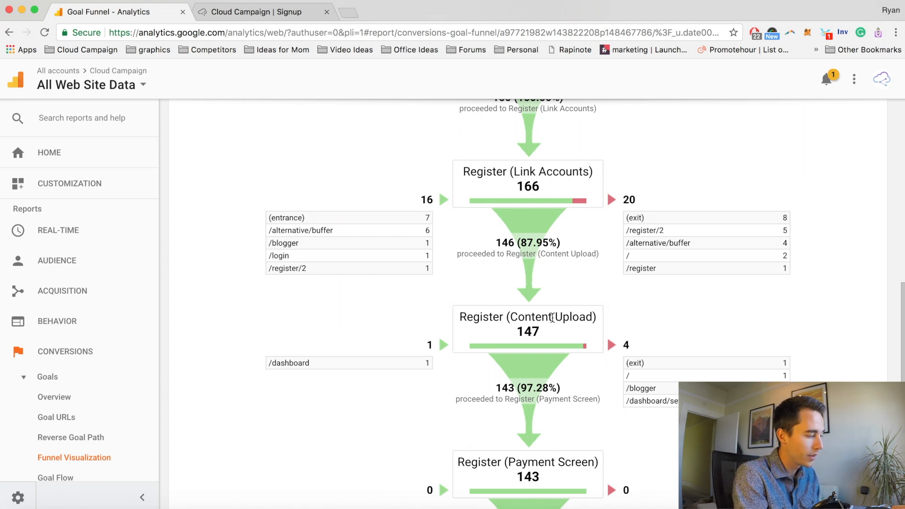
{"action": "scroll", "coordinate": [553, 318], "scroll_direction": "down", "scroll_amount": 3}
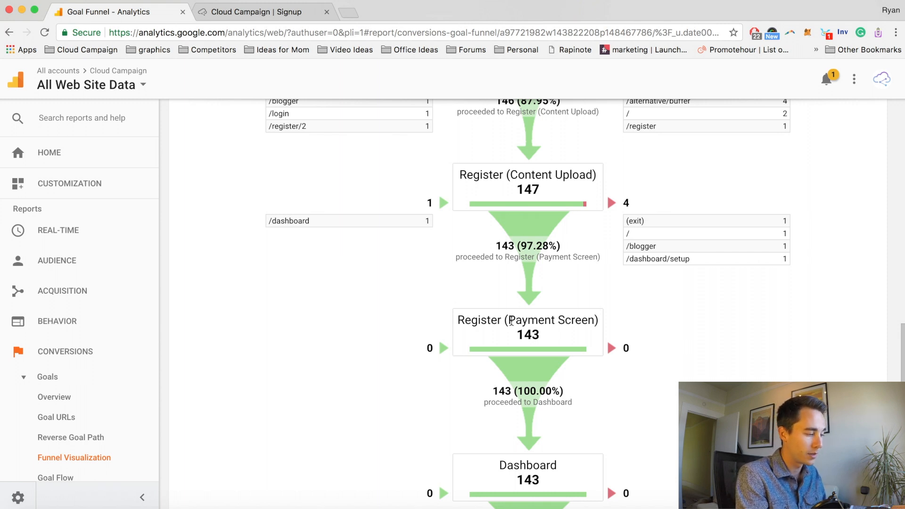
{"action": "scroll", "coordinate": [512, 321], "scroll_direction": "down", "scroll_amount": 1}
{"action": "scroll", "coordinate": [512, 321], "scroll_direction": "down", "scroll_amount": 2}
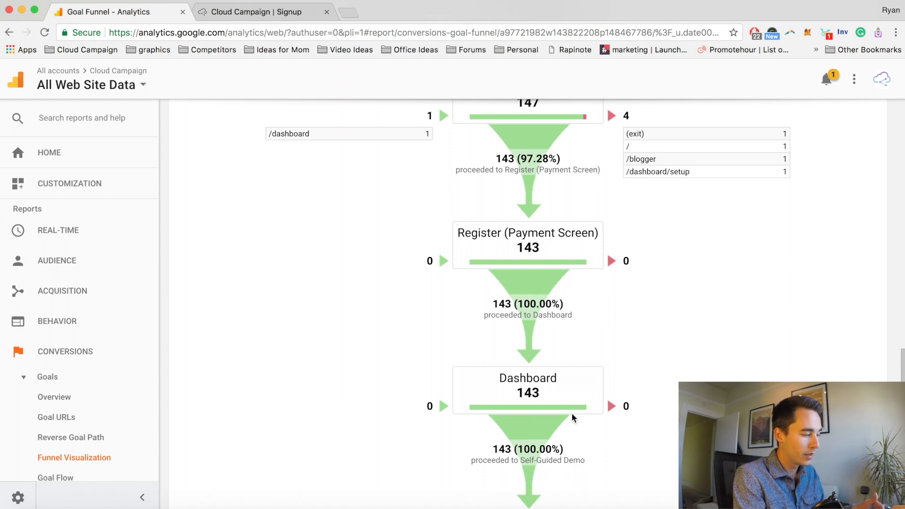
Review the funnel's drop-offs again from the Payment Screen stage back up to the Demo stage.
{"action": "scroll", "coordinate": [605, 354], "scroll_direction": "up", "scroll_amount": 4}
{"action": "scroll", "coordinate": [605, 353], "scroll_direction": "up", "scroll_amount": 1}
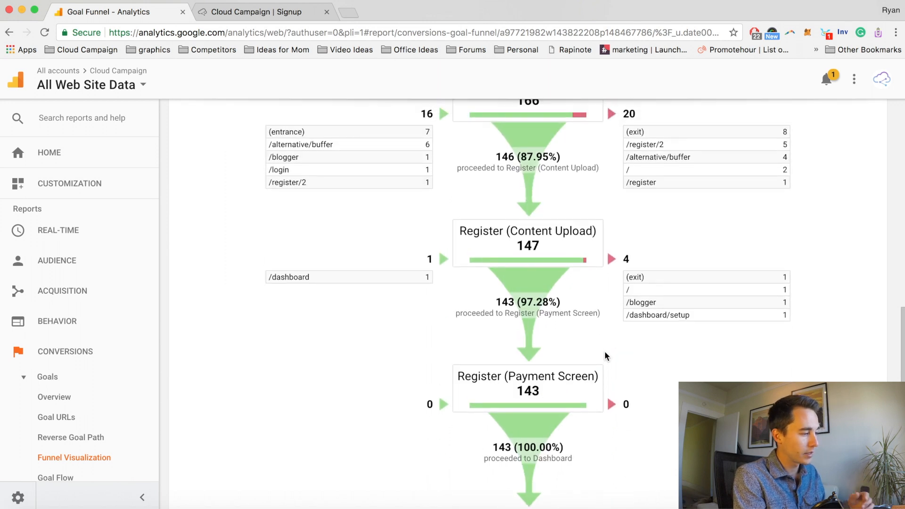
{"action": "scroll", "coordinate": [605, 354], "scroll_direction": "up", "scroll_amount": 3}
{"action": "scroll", "coordinate": [604, 351], "scroll_direction": "up", "scroll_amount": 2}
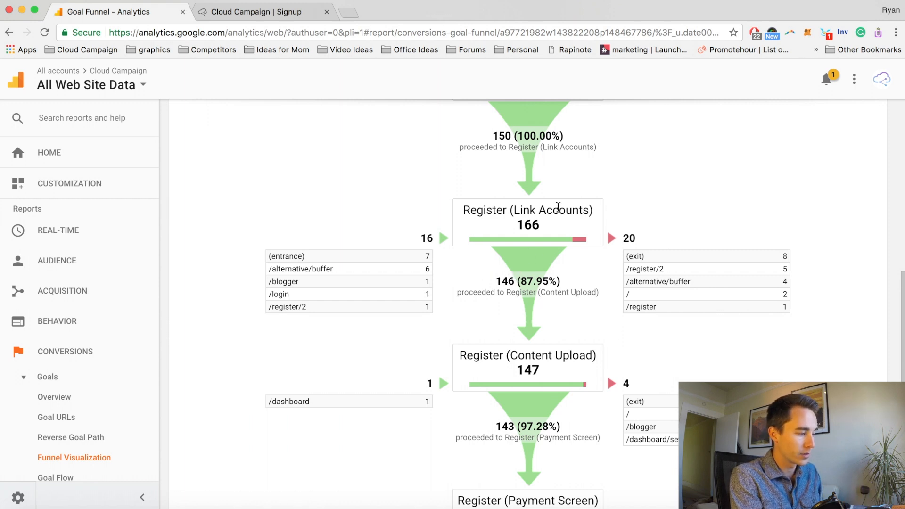
{"action": "scroll", "coordinate": [555, 309], "scroll_direction": "down", "scroll_amount": 1}
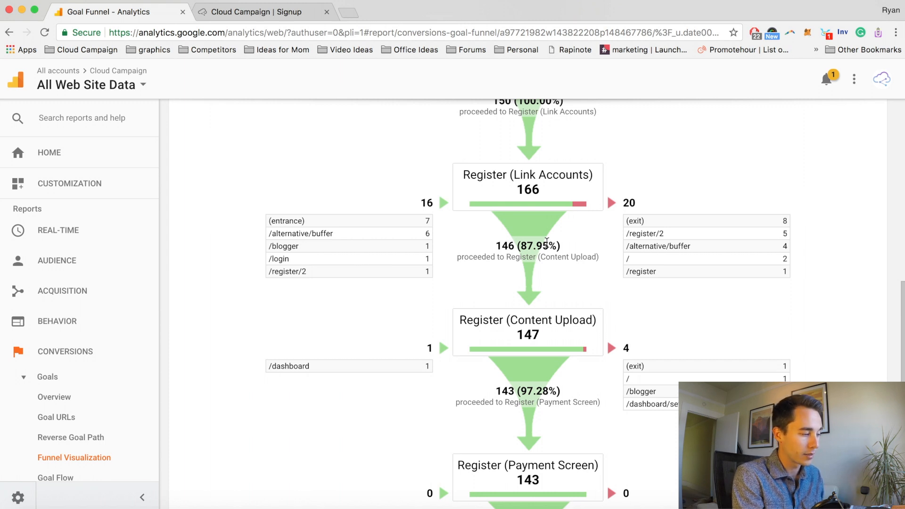
{"action": "scroll", "coordinate": [547, 241], "scroll_direction": "up", "scroll_amount": 6}
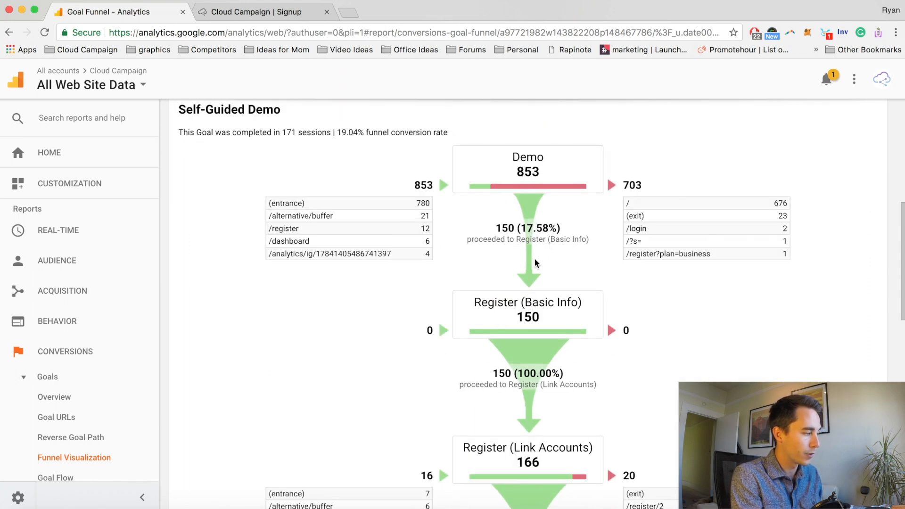
Go back to the Cloud Campaign demo dashboard, dismiss the welcome message and look through the Content Library.
{"action": "left_click", "coordinate": [253, 11]}
{"action": "scroll", "coordinate": [368, 344], "scroll_direction": "left", "scroll_amount": 5}
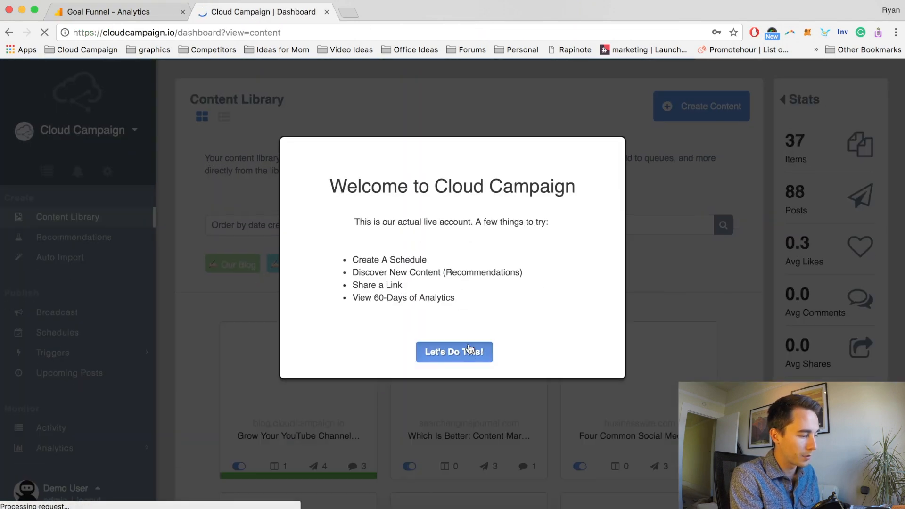
{"action": "left_click", "coordinate": [469, 350]}
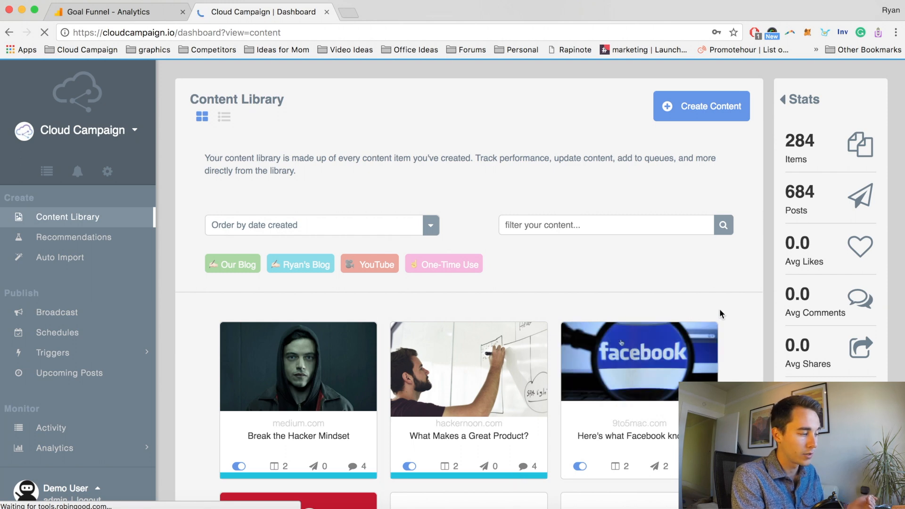
{"action": "scroll", "coordinate": [720, 312], "scroll_direction": "down", "scroll_amount": 3}
{"action": "scroll", "coordinate": [720, 313], "scroll_direction": "down", "scroll_amount": 6}
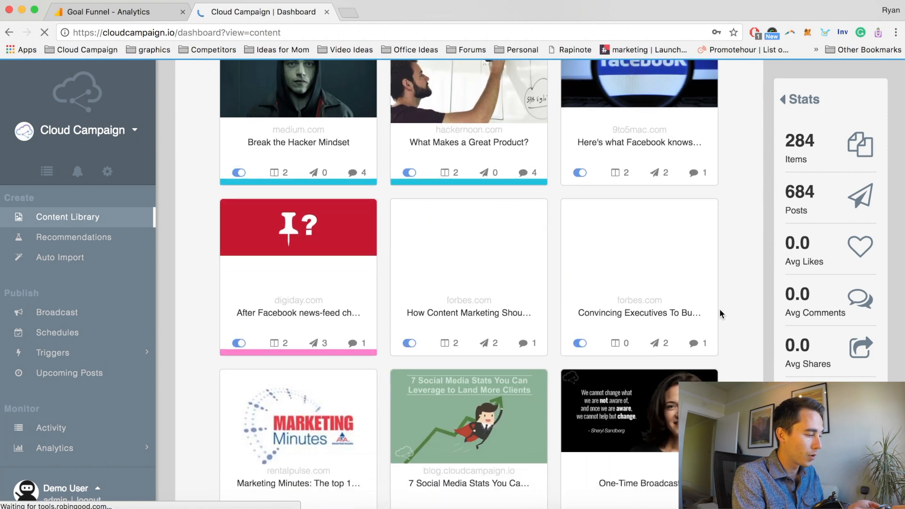
{"action": "scroll", "coordinate": [721, 314], "scroll_direction": "up", "scroll_amount": 8}
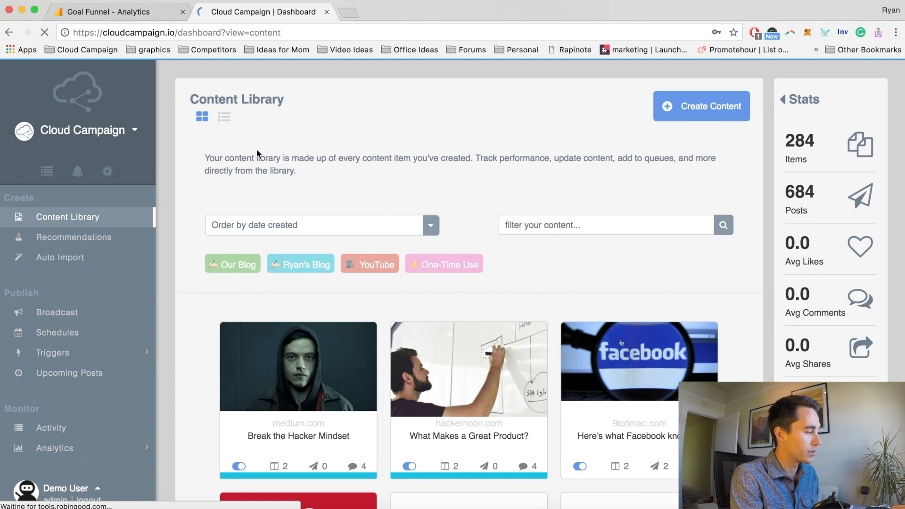
Return to the Analytics funnel report and compare the Self-Guided Demo stages from Demo through Dashboard.
{"action": "left_click", "coordinate": [116, 11]}
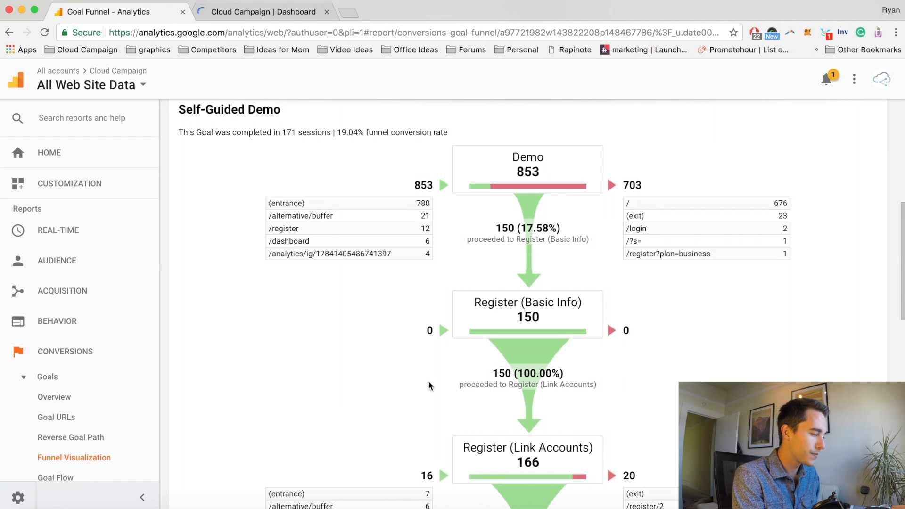
{"action": "scroll", "coordinate": [428, 382], "scroll_direction": "down", "scroll_amount": 10}
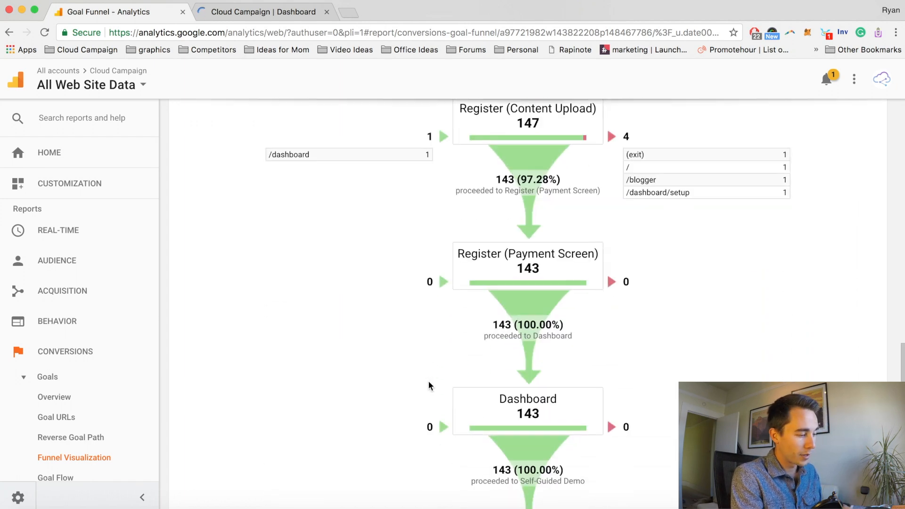
{"action": "scroll", "coordinate": [429, 384], "scroll_direction": "up", "scroll_amount": 4}
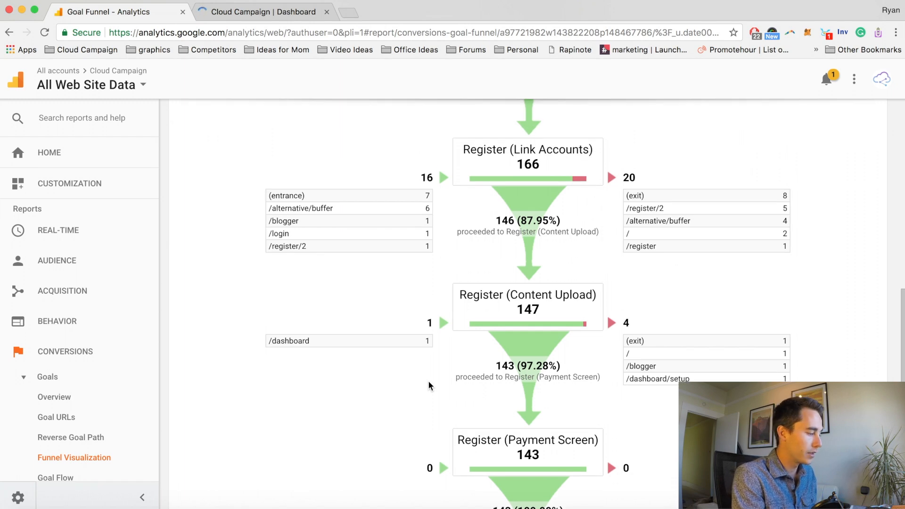
{"action": "scroll", "coordinate": [429, 384], "scroll_direction": "up", "scroll_amount": 5}
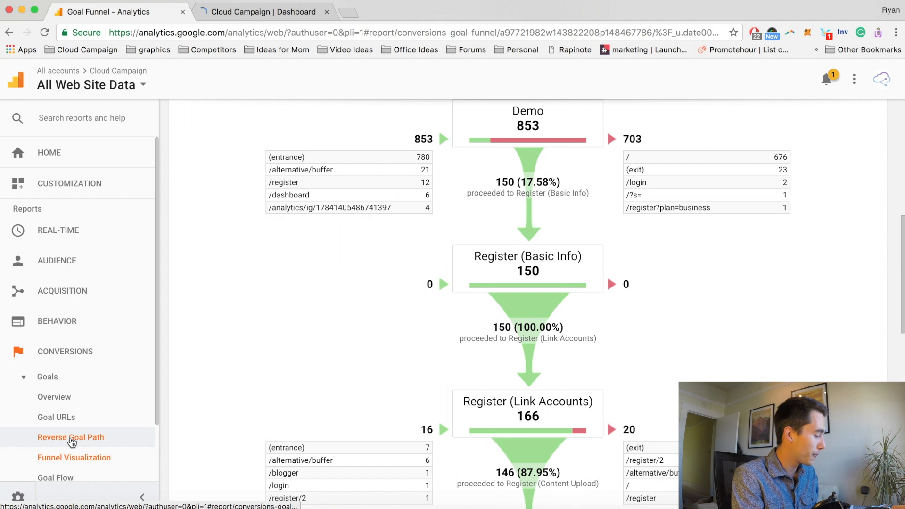
Open the Goals settings for the All Web Site Data view in Analytics administration.
{"action": "scroll", "coordinate": [72, 442], "scroll_direction": "down", "scroll_amount": 1}
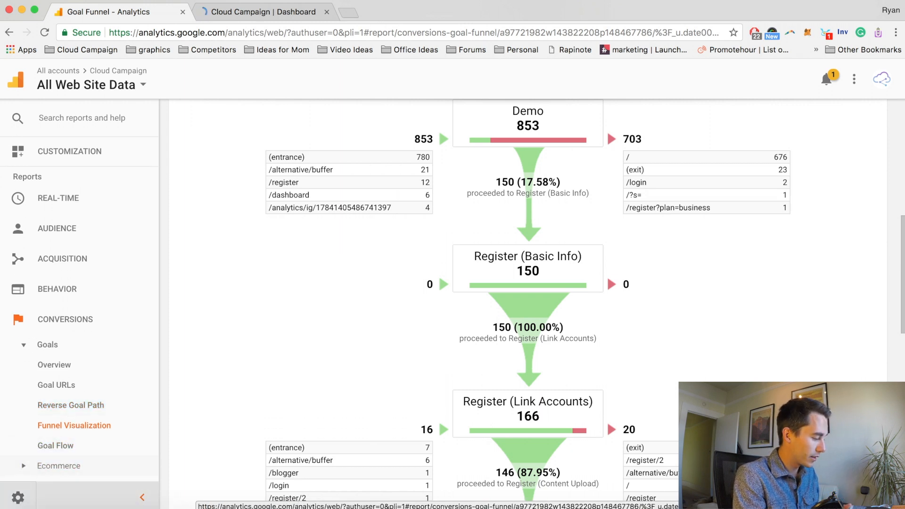
{"action": "left_click", "coordinate": [14, 499]}
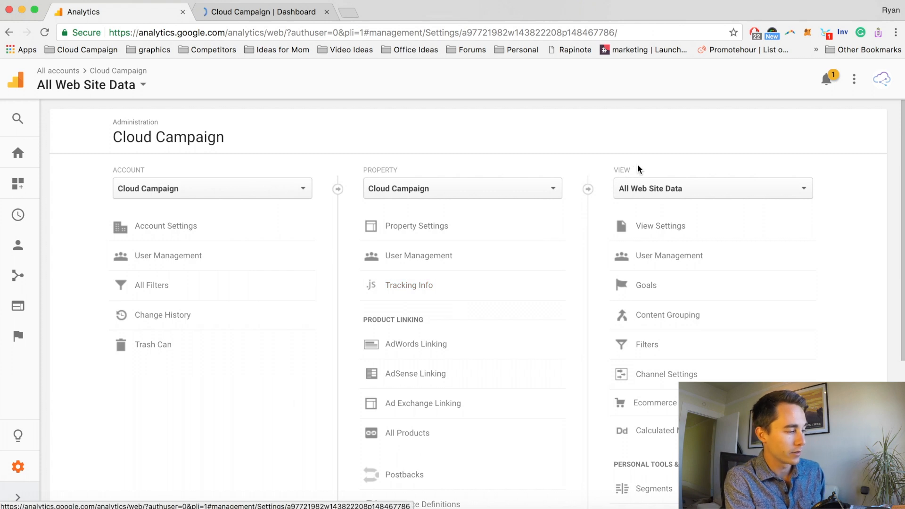
{"action": "left_click", "coordinate": [650, 291]}
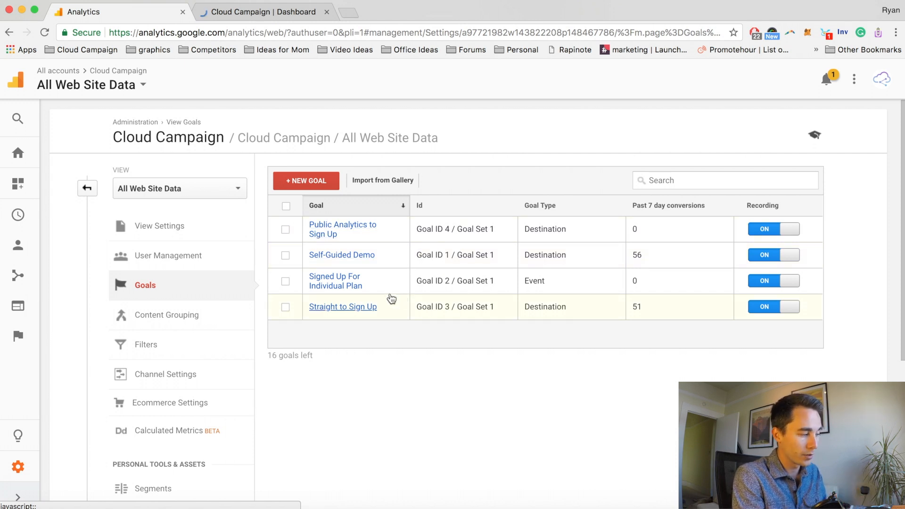
Start a new goal with the Custom setup instead of a template and continue to its description.
{"action": "left_click", "coordinate": [306, 182]}
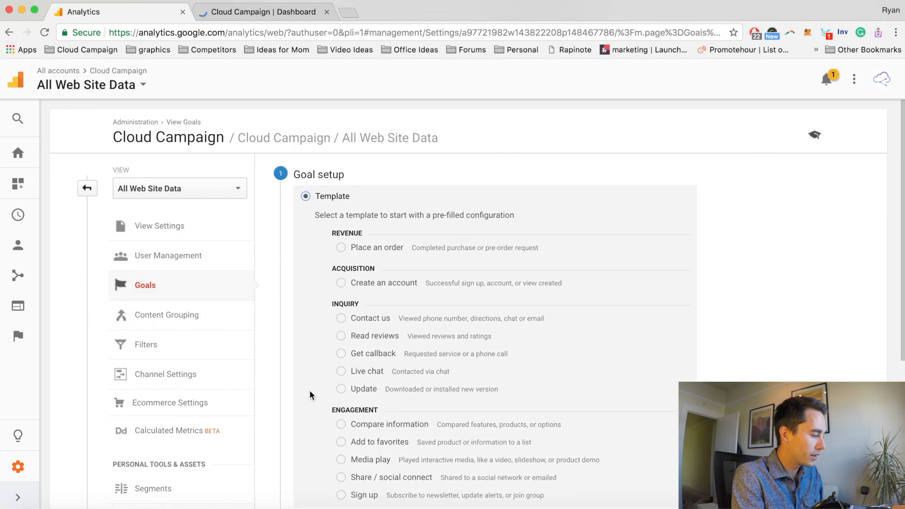
{"action": "scroll", "coordinate": [310, 390], "scroll_direction": "down", "scroll_amount": 3}
{"action": "left_click", "coordinate": [305, 454]}
{"action": "scroll", "coordinate": [322, 418], "scroll_direction": "up", "scroll_amount": 2}
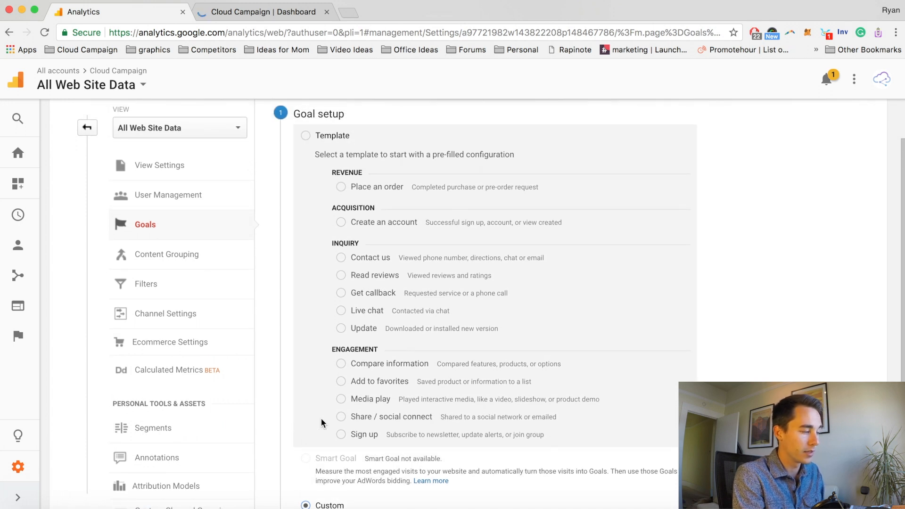
{"action": "scroll", "coordinate": [321, 419], "scroll_direction": "down", "scroll_amount": 3}
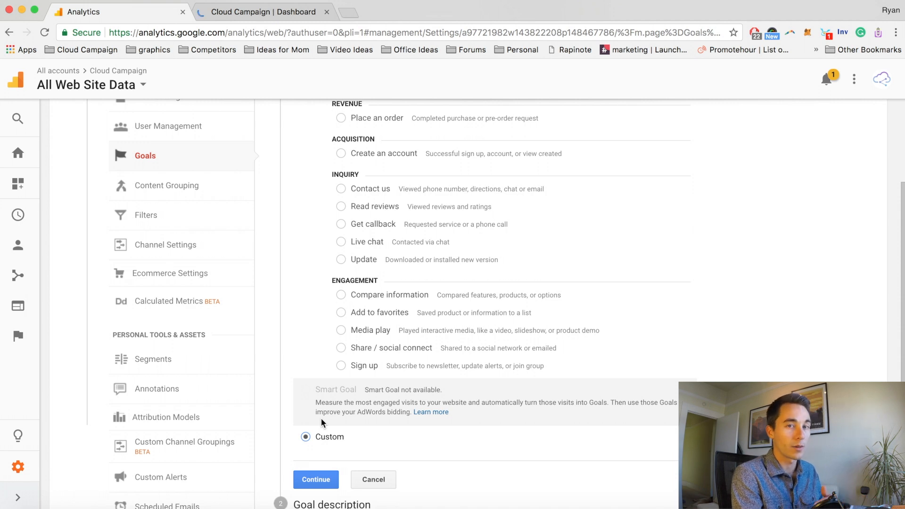
{"action": "left_click", "coordinate": [312, 479]}
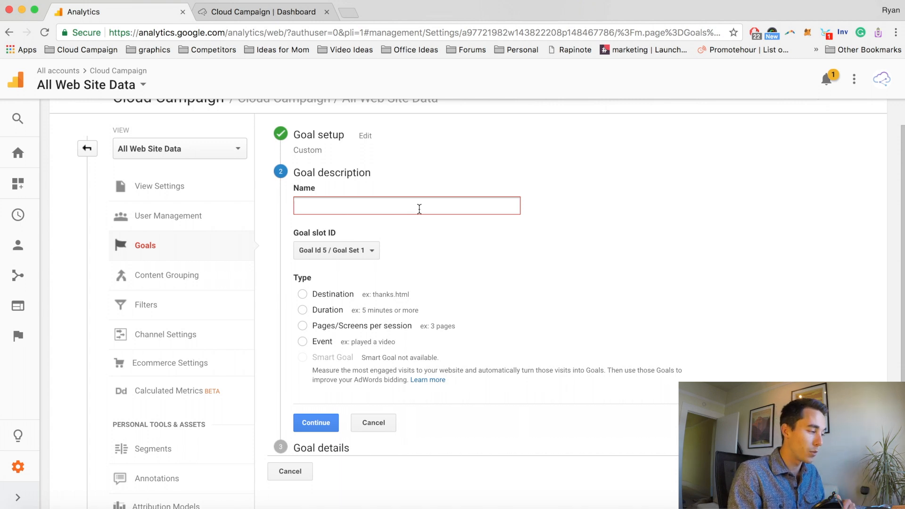
Name the goal "Self-Guided Demo Funnel", set its type to Destination and continue to the goal details.
{"action": "type", "text": "Self-Gui"}
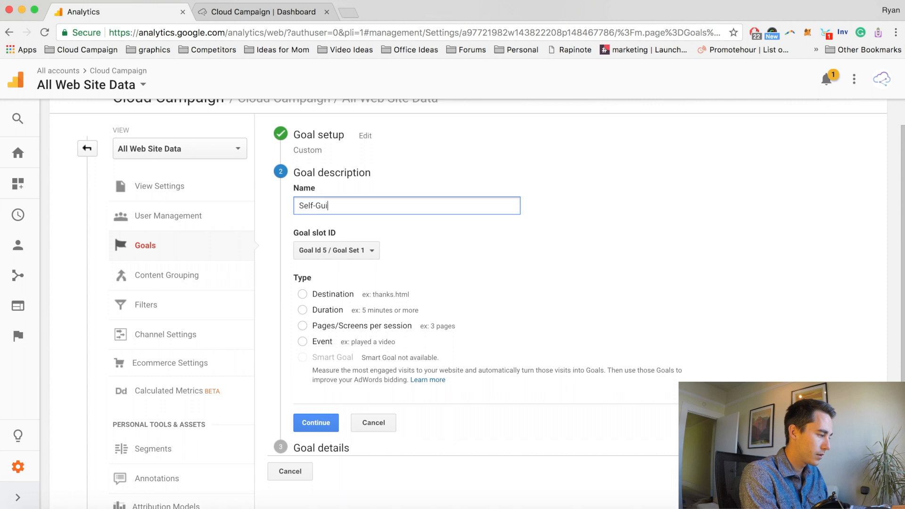
{"action": "type", "text": "ded Demo Funnel"}
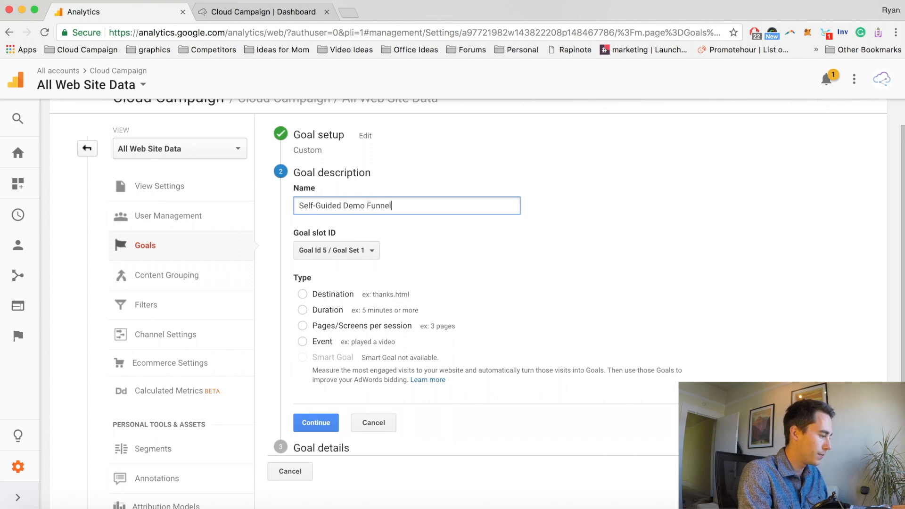
{"action": "scroll", "coordinate": [471, 308], "scroll_direction": "down", "scroll_amount": 2}
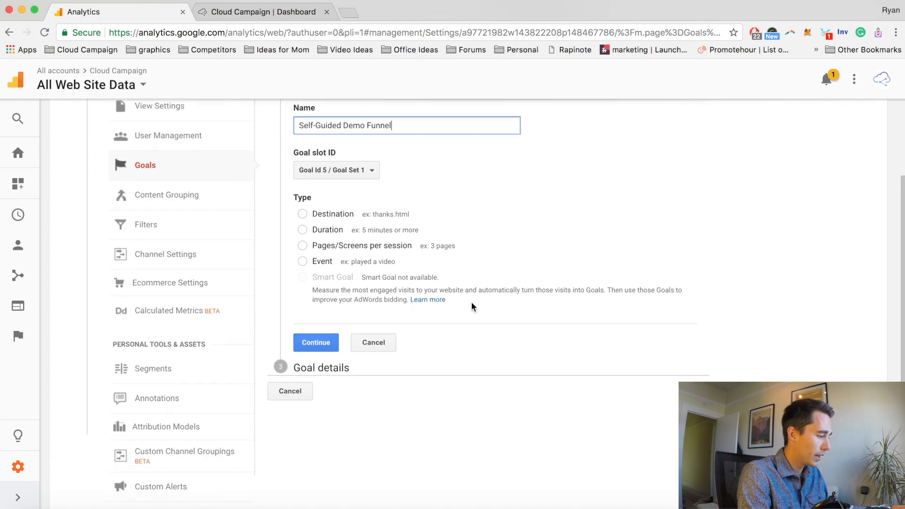
{"action": "left_click", "coordinate": [303, 214]}
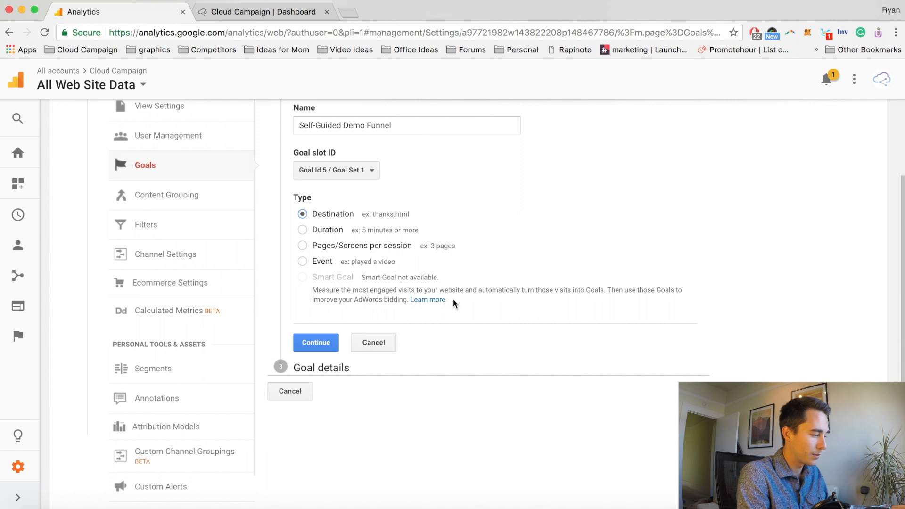
{"action": "left_click", "coordinate": [325, 343]}
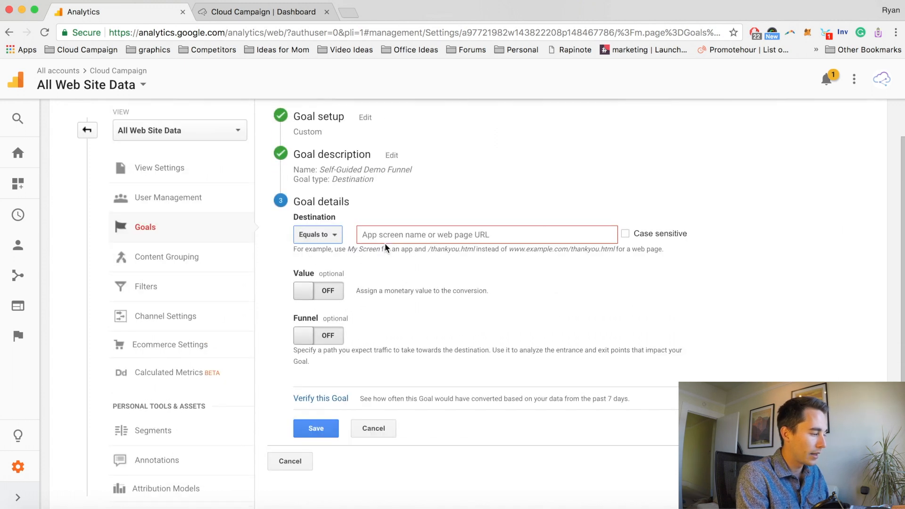
Set the goal's destination to equal the page /dashboard.
{"action": "left_click", "coordinate": [399, 235]}
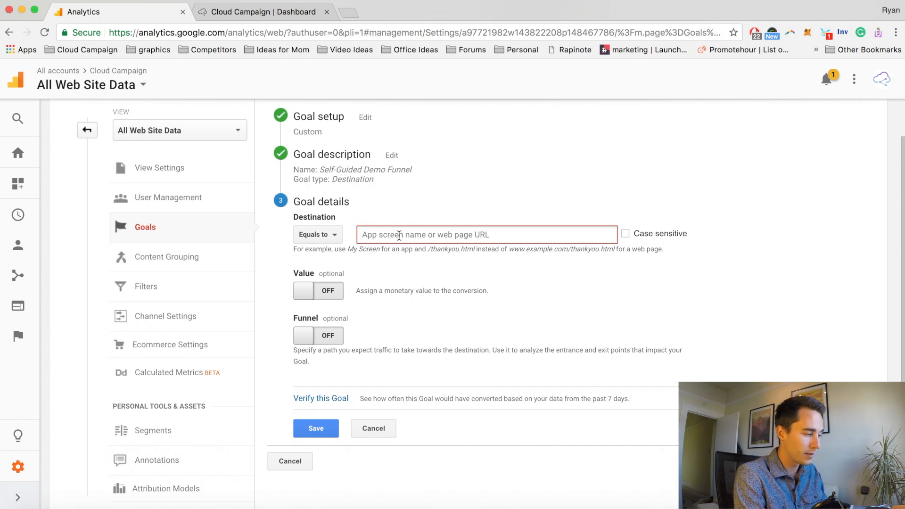
{"action": "type", "text": "/dash"}
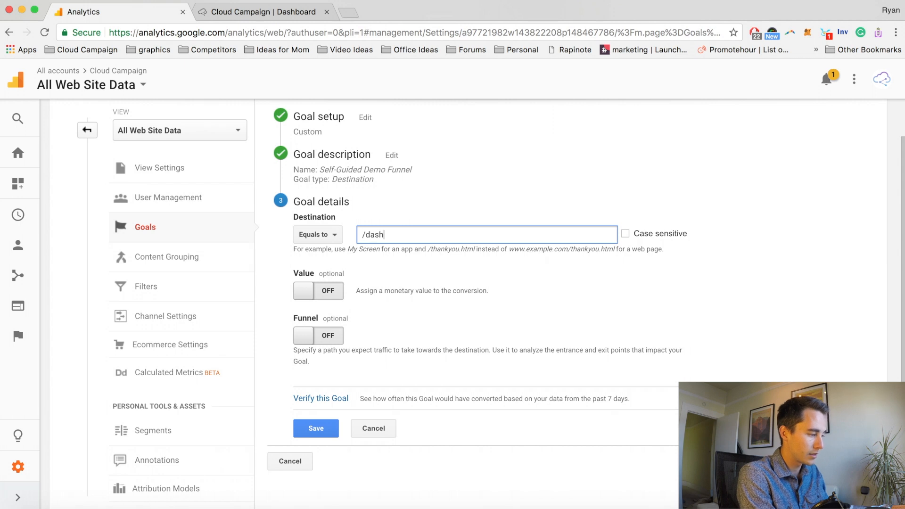
{"action": "type", "text": "board"}
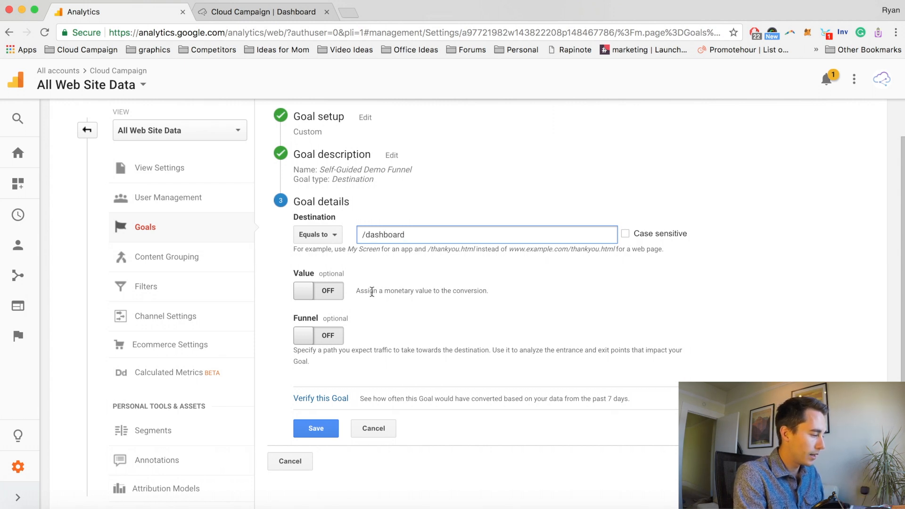
Turn on the goal's funnel and define a required first step named "Demo" with the page /demo.
{"action": "scroll", "coordinate": [371, 291], "scroll_direction": "down", "scroll_amount": 3}
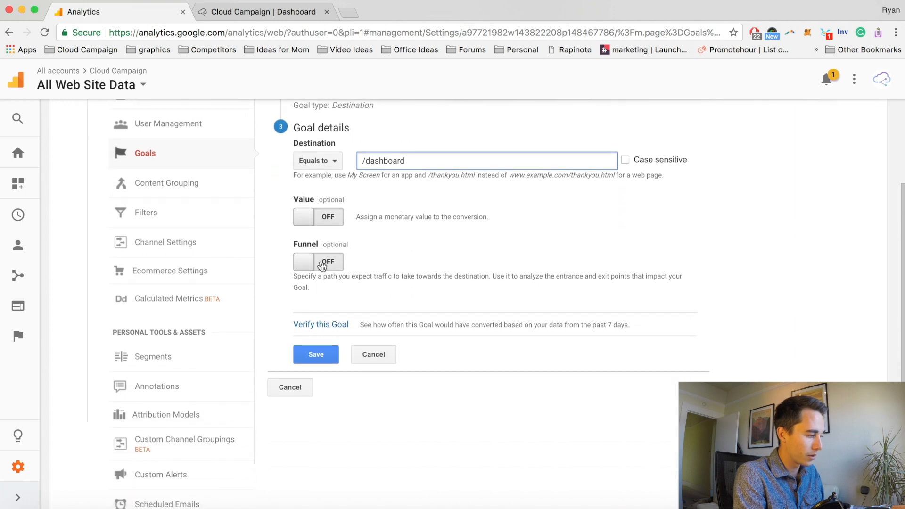
{"action": "left_click", "coordinate": [322, 265]}
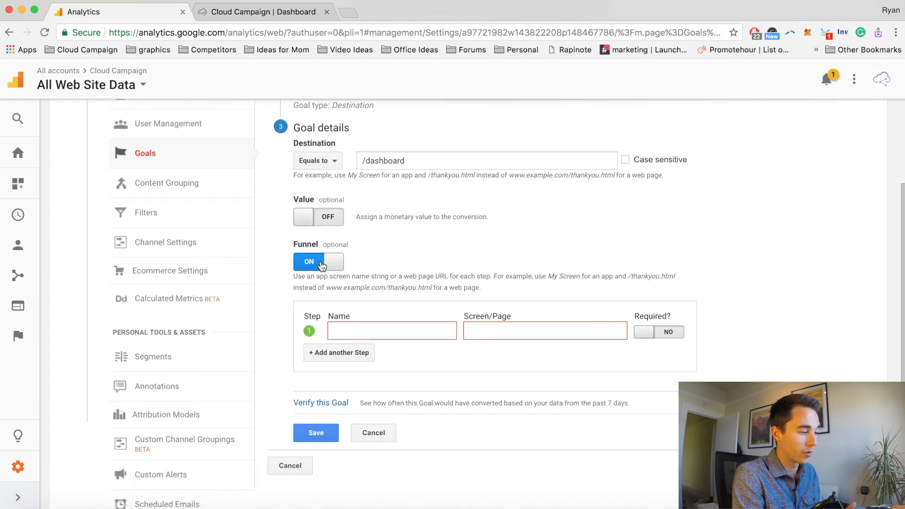
{"action": "left_click", "coordinate": [655, 337]}
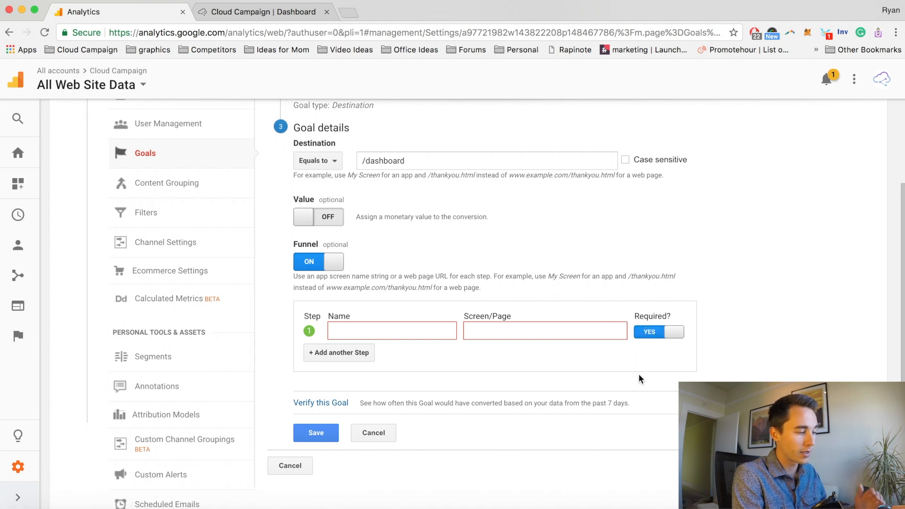
{"action": "left_click", "coordinate": [406, 337]}
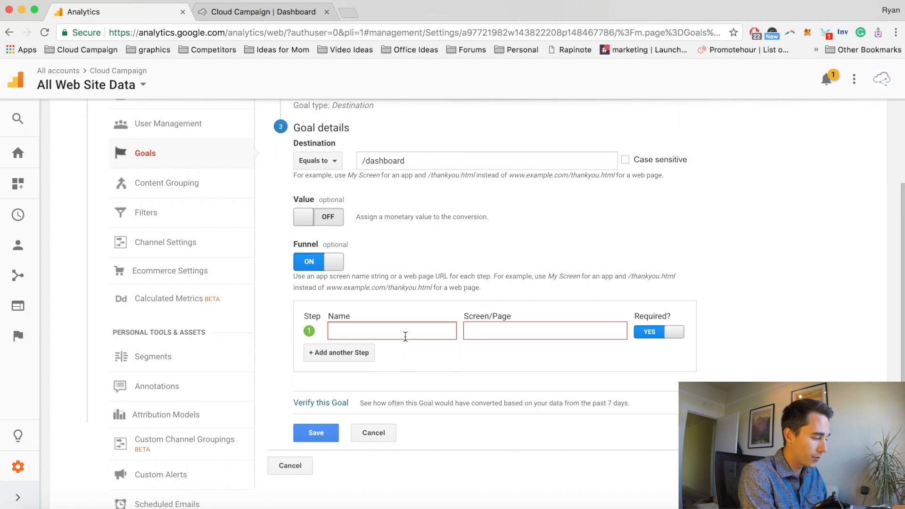
{"action": "type", "text": "Demo"}
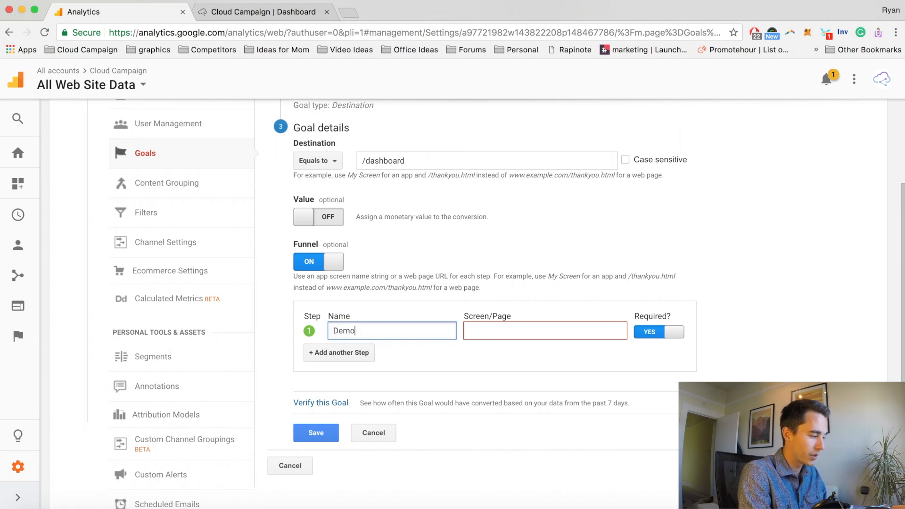
{"action": "left_click", "coordinate": [478, 333]}
{"action": "type", "text": "/demo"}
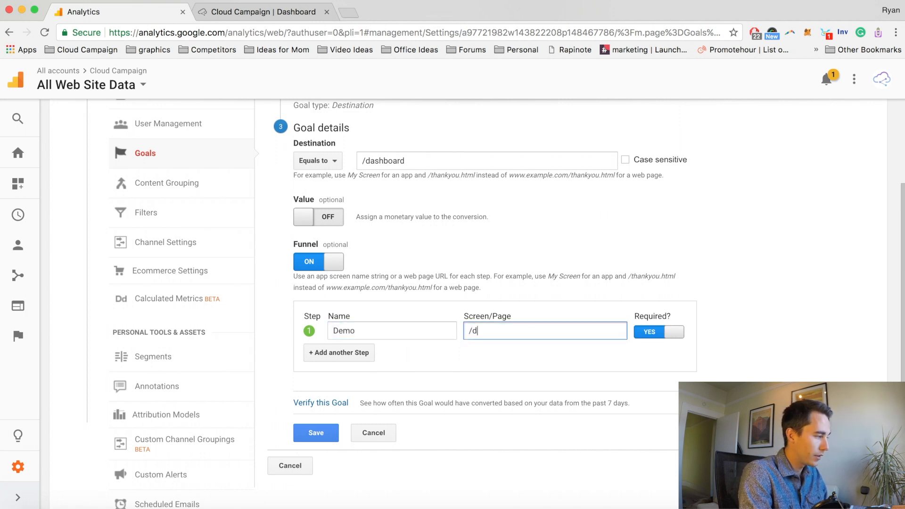
Check the demo page's address by loading cloudcampaign.io/demo on the Cloud Campaign site, and return to the Analytics goal form.
{"action": "left_click", "coordinate": [259, 11]}
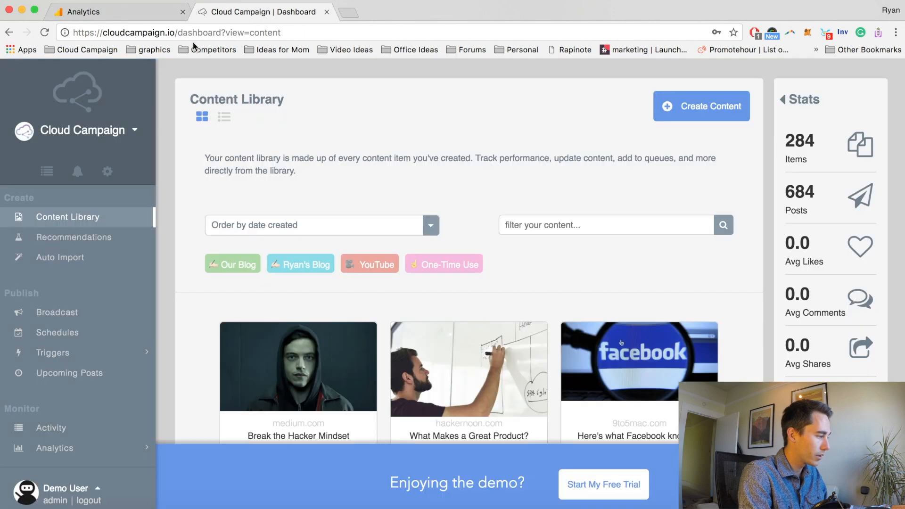
{"action": "left_click", "coordinate": [177, 31]}
{"action": "key", "text": "shift+End"}
{"action": "type", "text": "demo"}
{"action": "key", "text": "Return"}
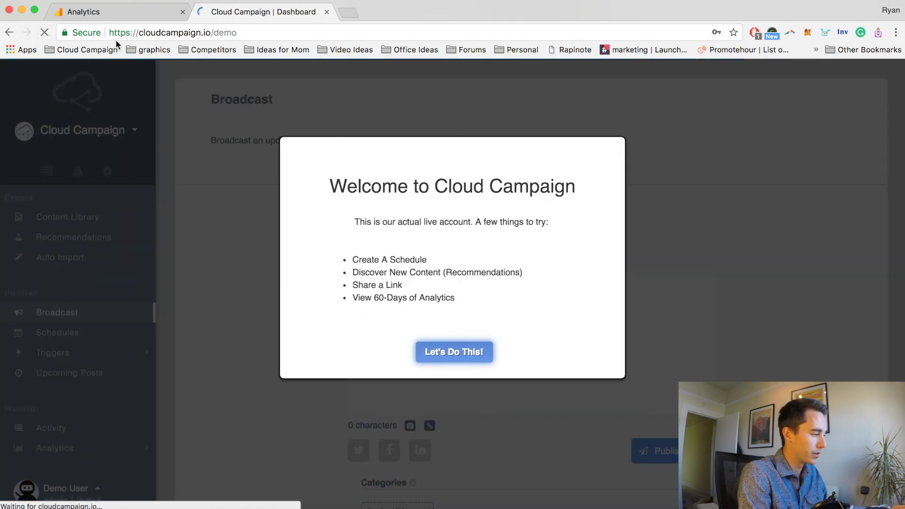
{"action": "left_click", "coordinate": [98, 14]}
Add a second funnel step named "Registration (Basic Info)" with the page /signup.
{"action": "scroll", "coordinate": [482, 353], "scroll_direction": "down", "scroll_amount": 2}
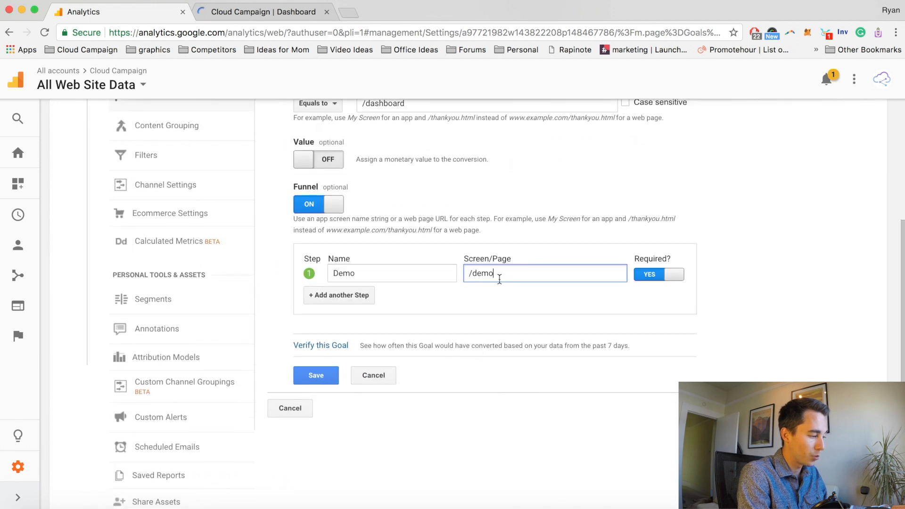
{"action": "left_click", "coordinate": [352, 295]}
{"action": "left_click", "coordinate": [373, 292]}
{"action": "type", "text": "Sign"}
{"action": "key", "text": "BackSpace"}
{"action": "key", "text": "BackSpace"}
{"action": "key", "text": "BackSpace"}
{"action": "key", "text": "BackSpace"}
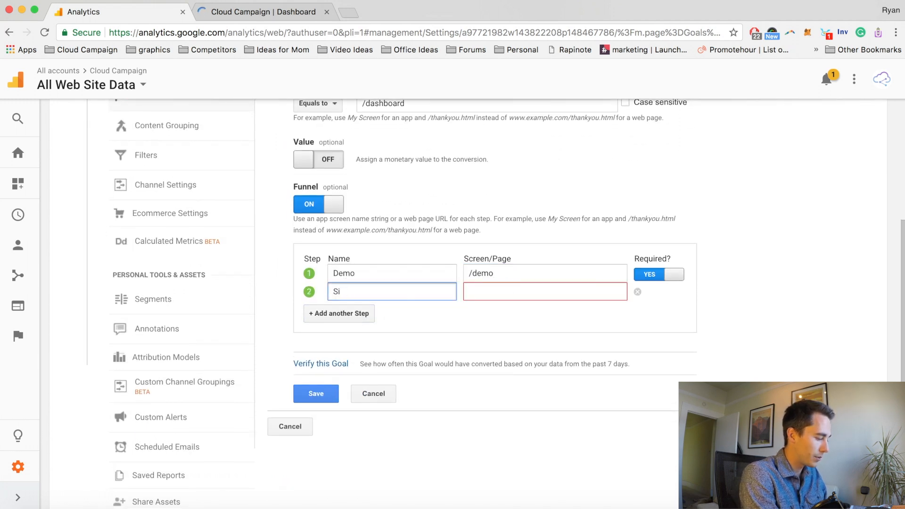
{"action": "type", "text": "Registration "}
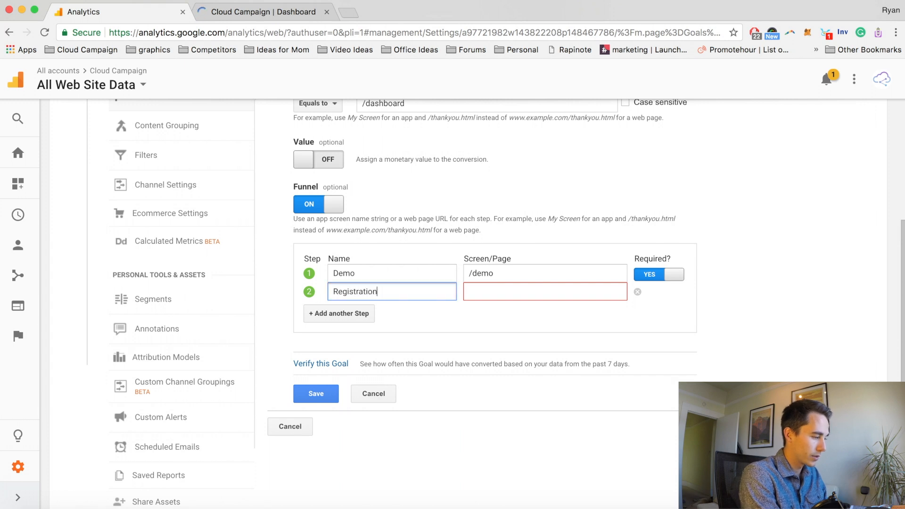
{"action": "type", "text": "(Basic Info)"}
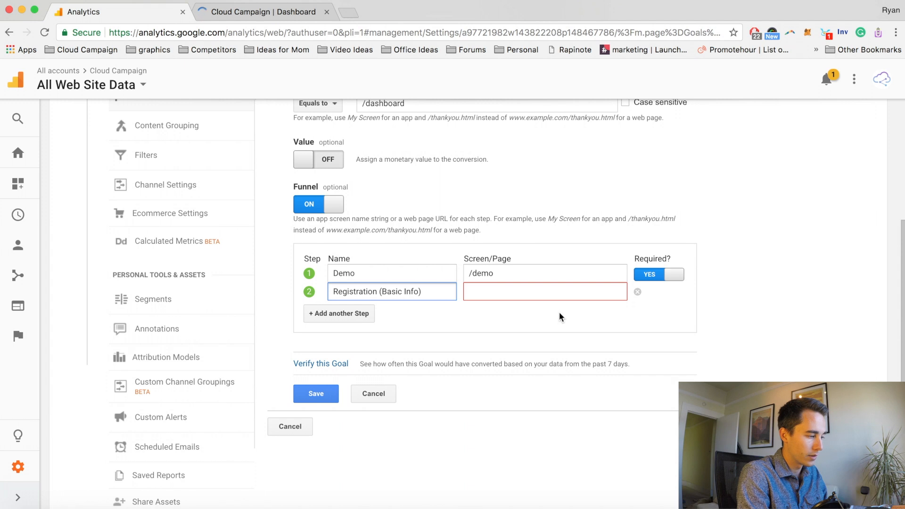
{"action": "left_click", "coordinate": [518, 295]}
{"action": "type", "text": "/"}
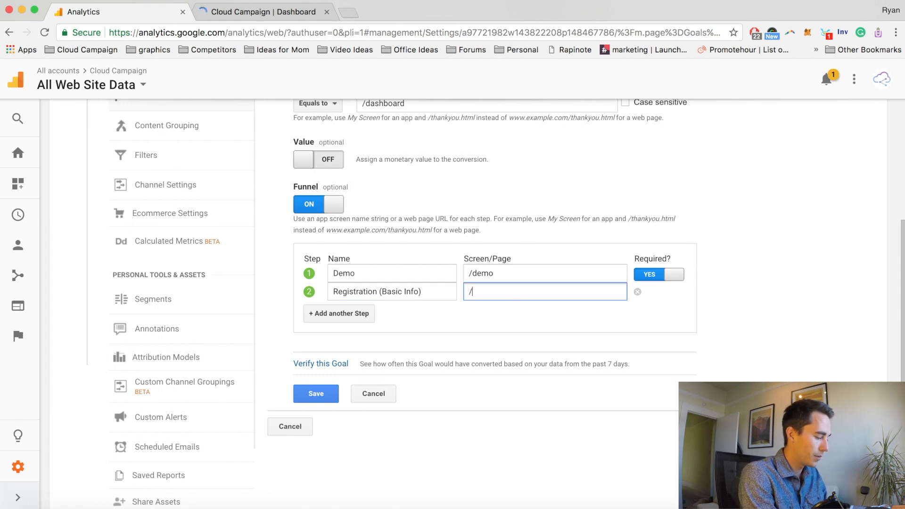
{"action": "type", "text": "signup"}
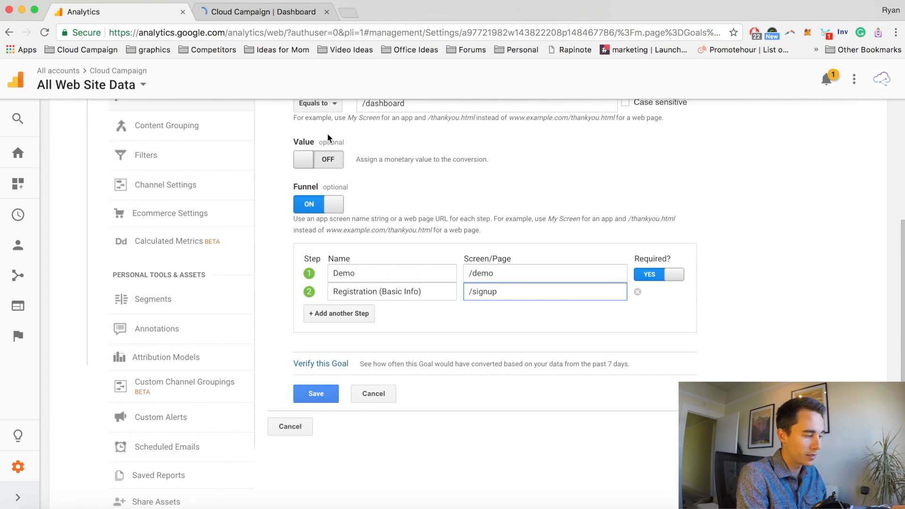
Add a third funnel step named "Registration (Linking Accounts)" with the page /register/2.
{"action": "left_click", "coordinate": [339, 313]}
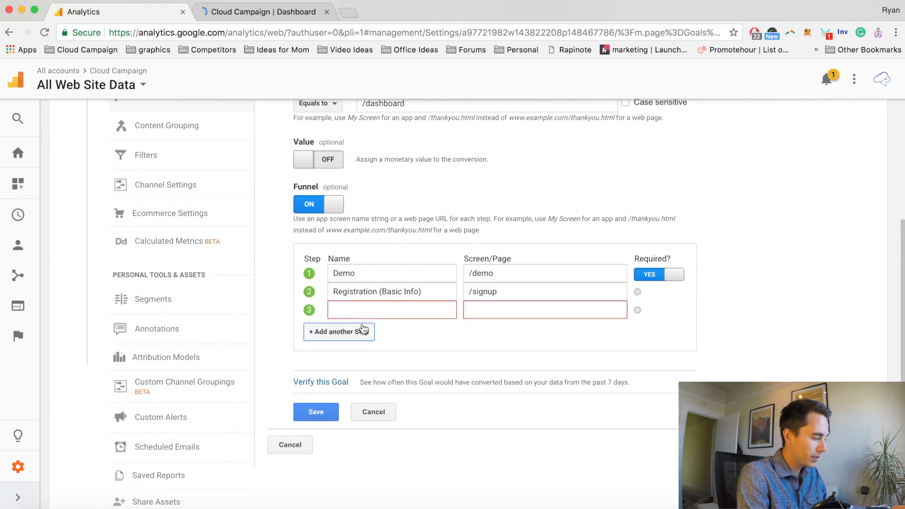
{"action": "left_click", "coordinate": [349, 310]}
{"action": "type", "text": "Regist"}
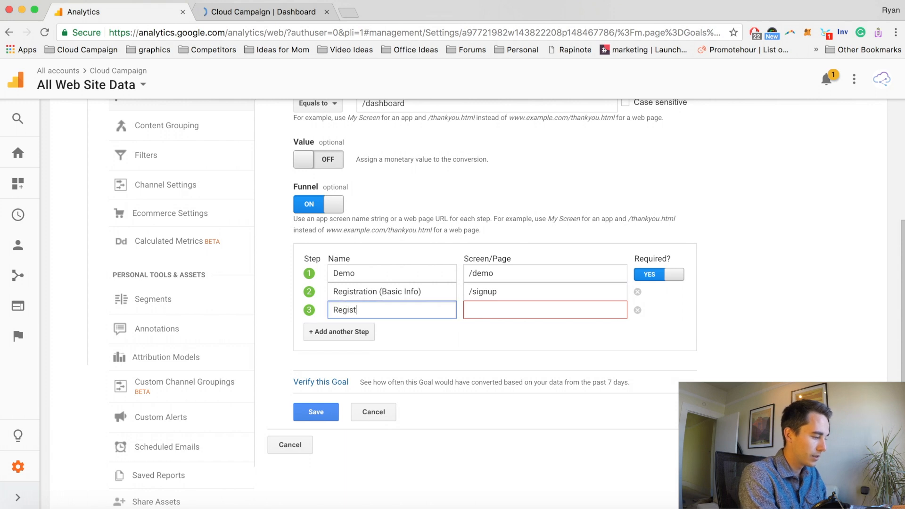
{"action": "type", "text": "ration (Lin"}
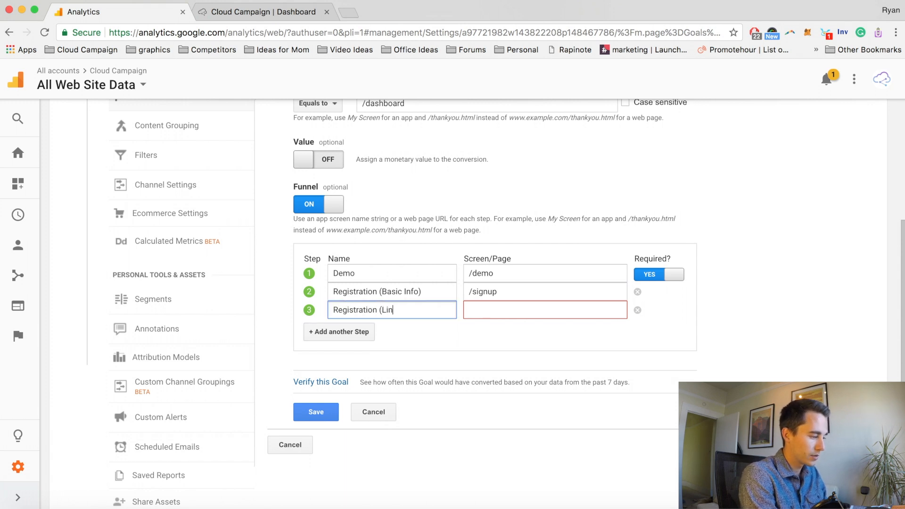
{"action": "type", "text": "king Accounts)"}
{"action": "left_click", "coordinate": [483, 311]}
{"action": "type", "text": "/regist"}
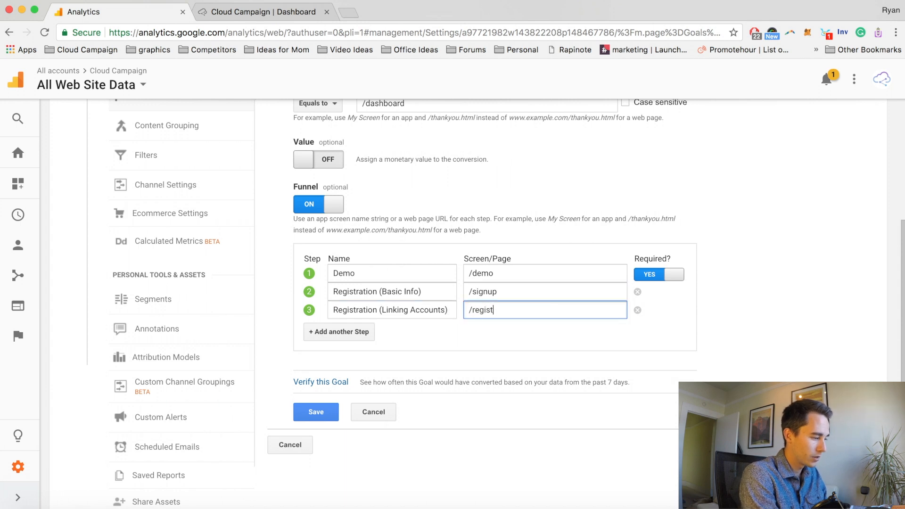
{"action": "type", "text": "er/2"}
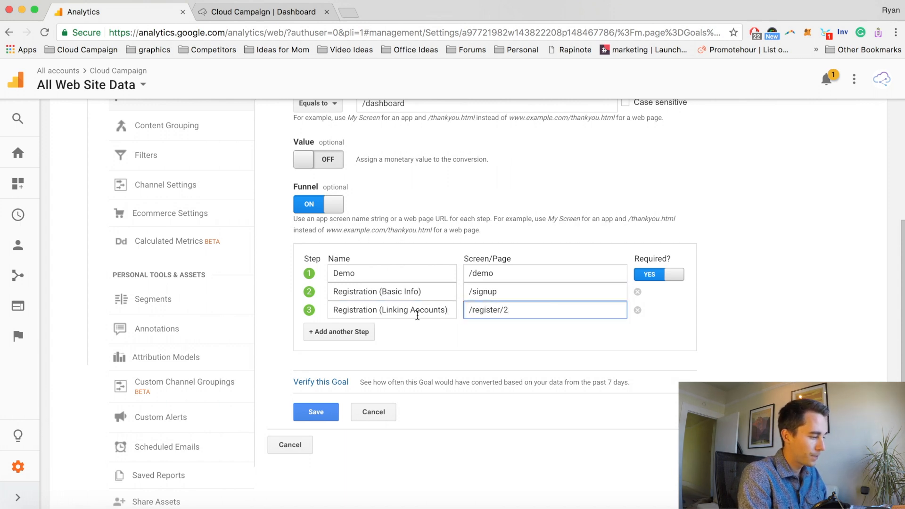
Add a fourth funnel step named "Registration (Content)" with the page /register/3.
{"action": "left_click", "coordinate": [345, 332]}
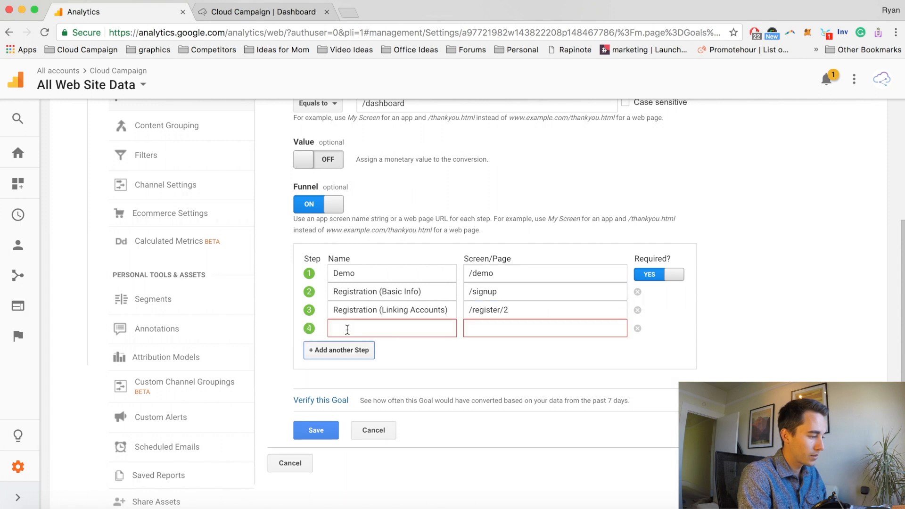
{"action": "left_click", "coordinate": [385, 330]}
{"action": "type", "text": "Registration (Content)"}
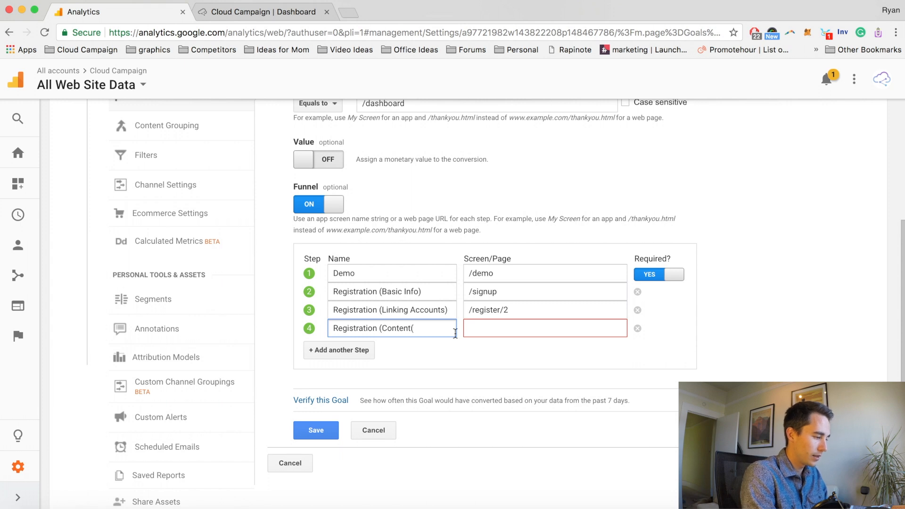
{"action": "left_click", "coordinate": [495, 328]}
{"action": "type", "text": "/reg"}
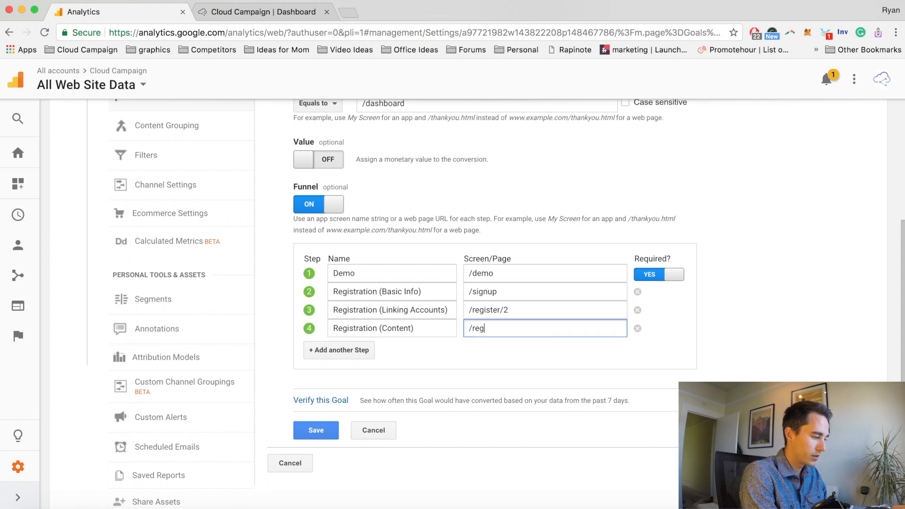
{"action": "type", "text": "ister/3"}
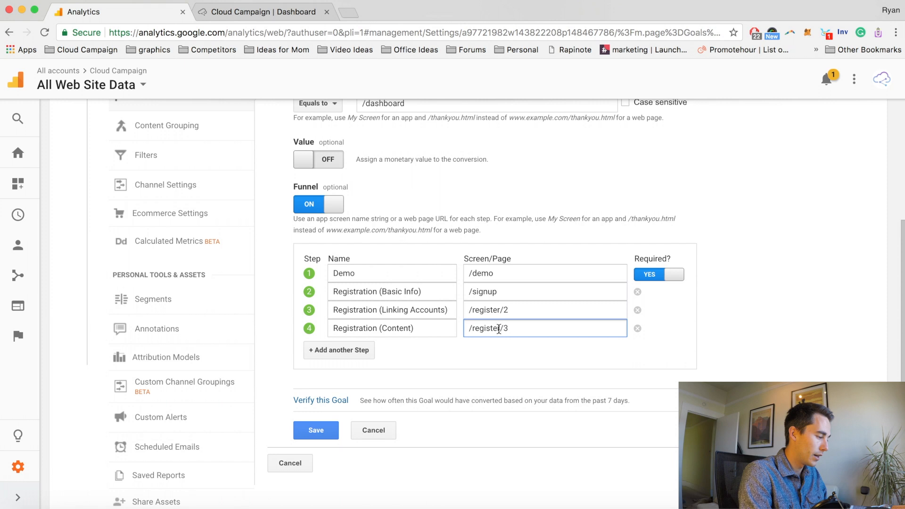
Add a fifth funnel step named "Registration (Payemnt)" with the page /register/4.
{"action": "left_click", "coordinate": [368, 350]}
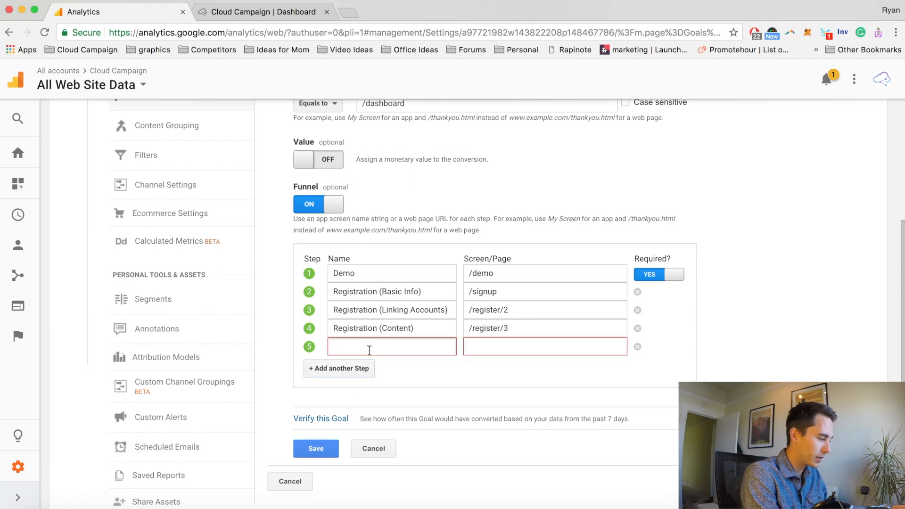
{"action": "left_click", "coordinate": [369, 350]}
{"action": "type", "text": "Registra"}
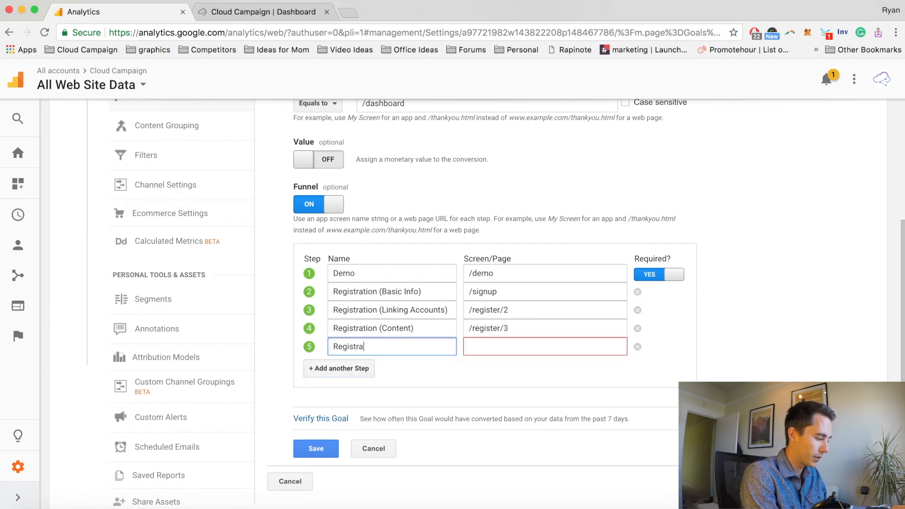
{"action": "type", "text": "tion (Payemnt"}
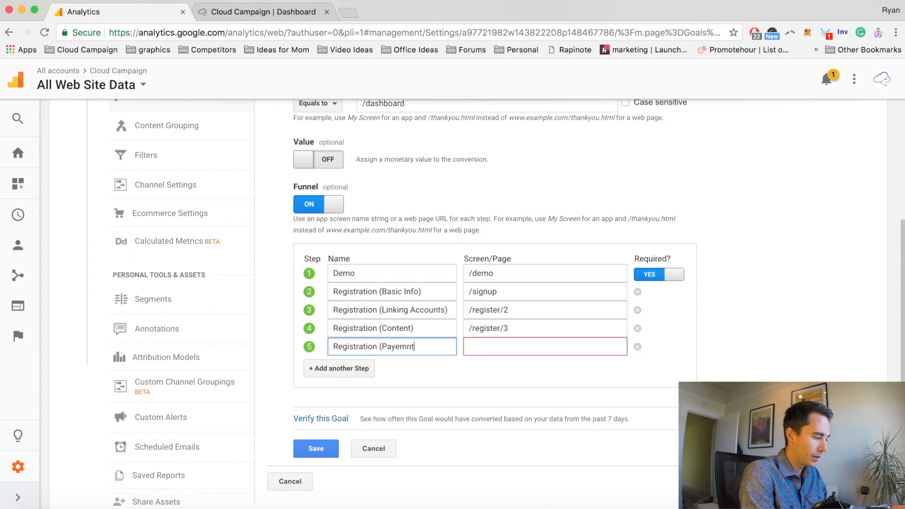
{"action": "left_click", "coordinate": [479, 349]}
{"action": "type", "text": "/res"}
{"action": "type", "text": "ister/4"}
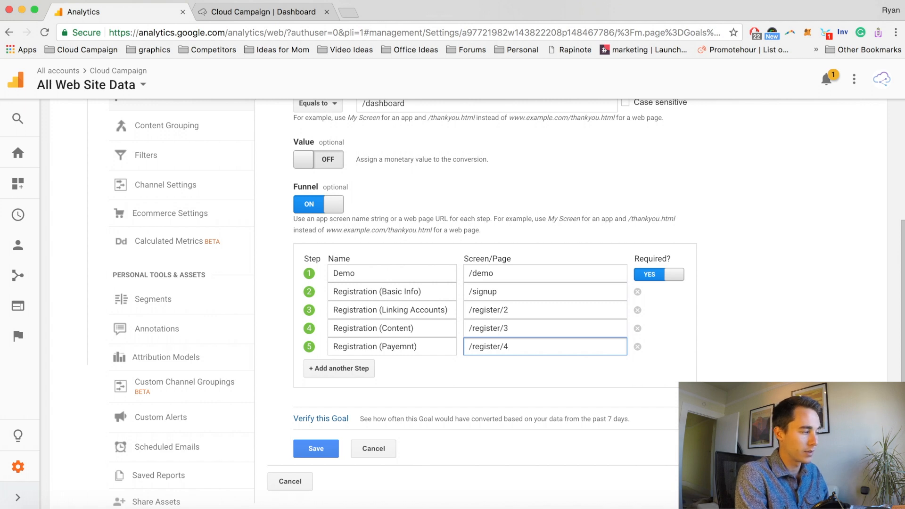
Switch to the Cloud Campaign demo page, dismiss its dialogs, and start the free trial to check the signup page's URL.
{"action": "left_click", "coordinate": [261, 12]}
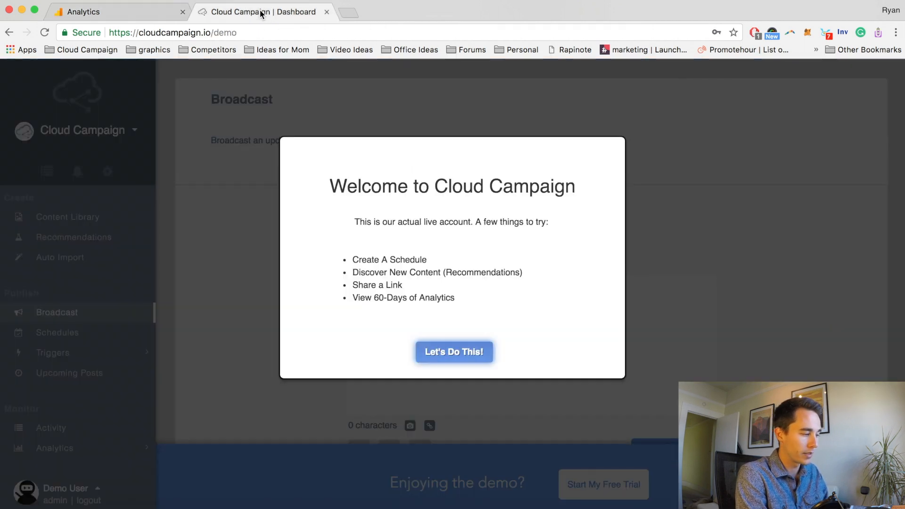
{"action": "left_click", "coordinate": [470, 351]}
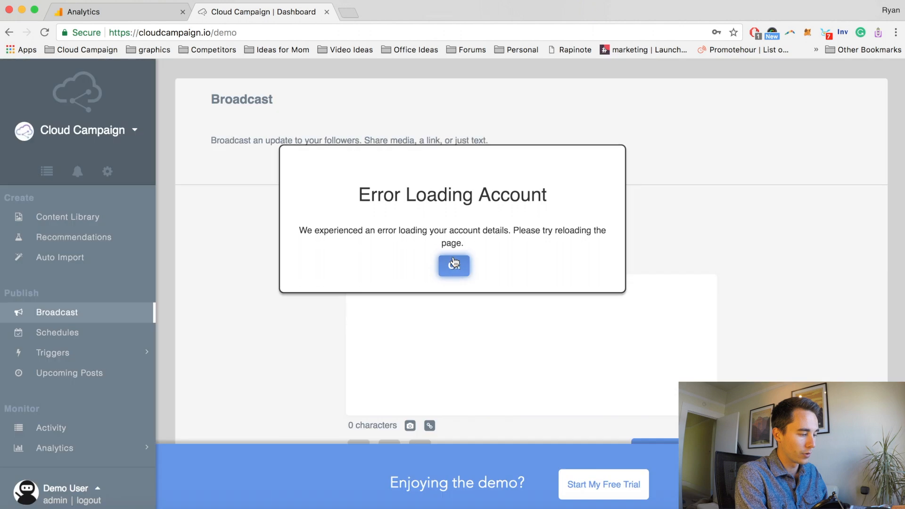
{"action": "left_click", "coordinate": [454, 257]}
{"action": "left_click", "coordinate": [591, 491]}
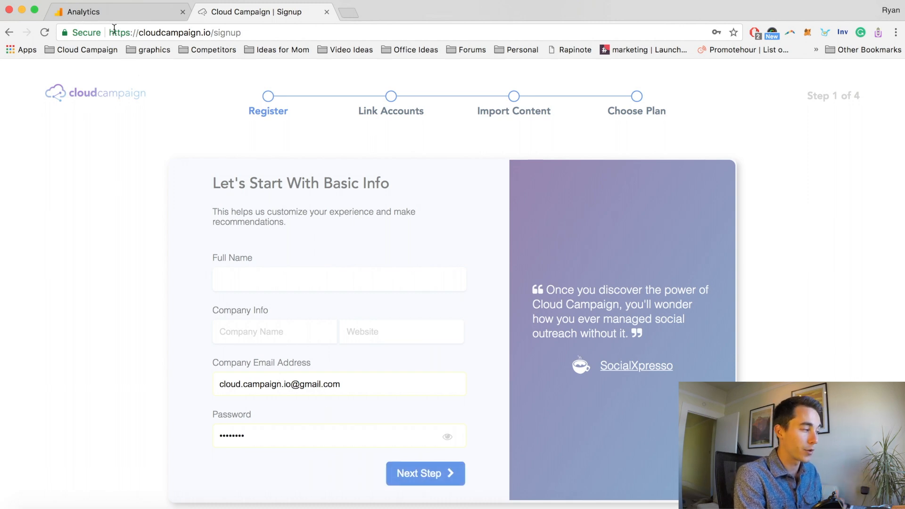
Return to the goal setup in Google Analytics, verify the goal against the past 7 days of data, and save it.
{"action": "left_click", "coordinate": [99, 19]}
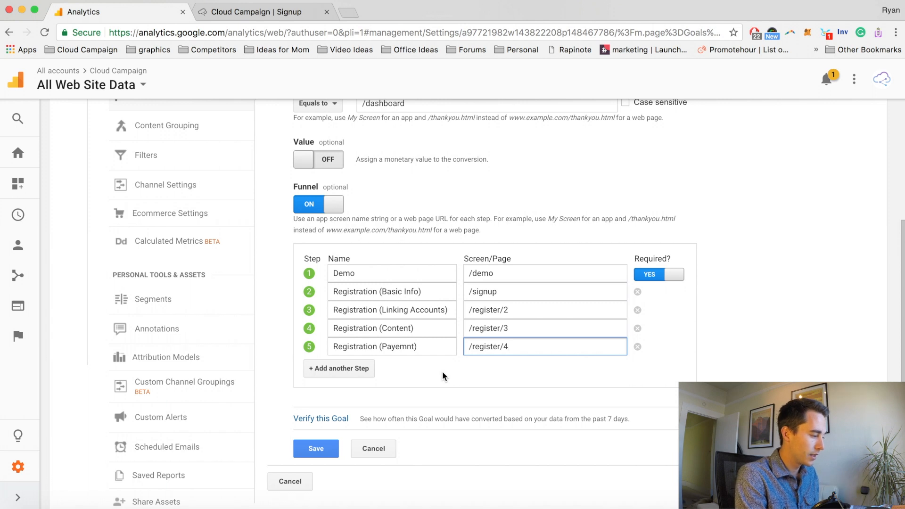
{"action": "scroll", "coordinate": [443, 376], "scroll_direction": "down", "scroll_amount": 1}
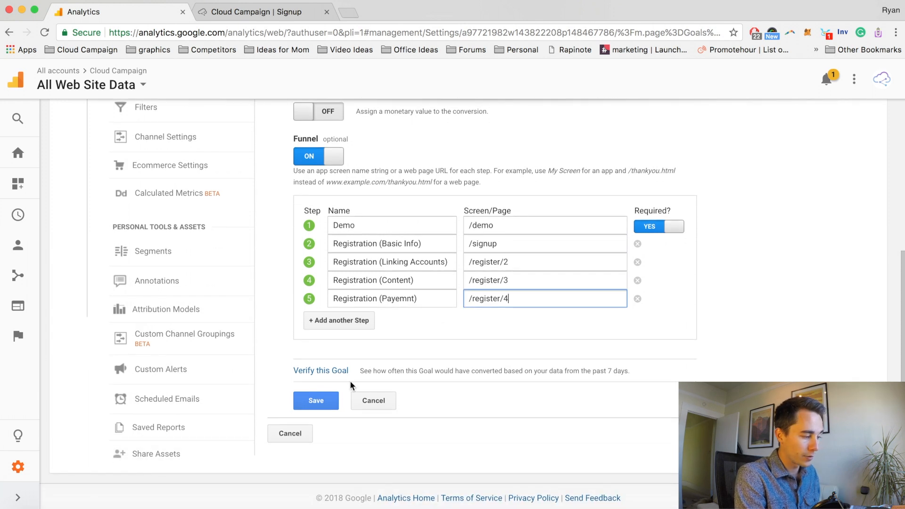
{"action": "left_click", "coordinate": [317, 373]}
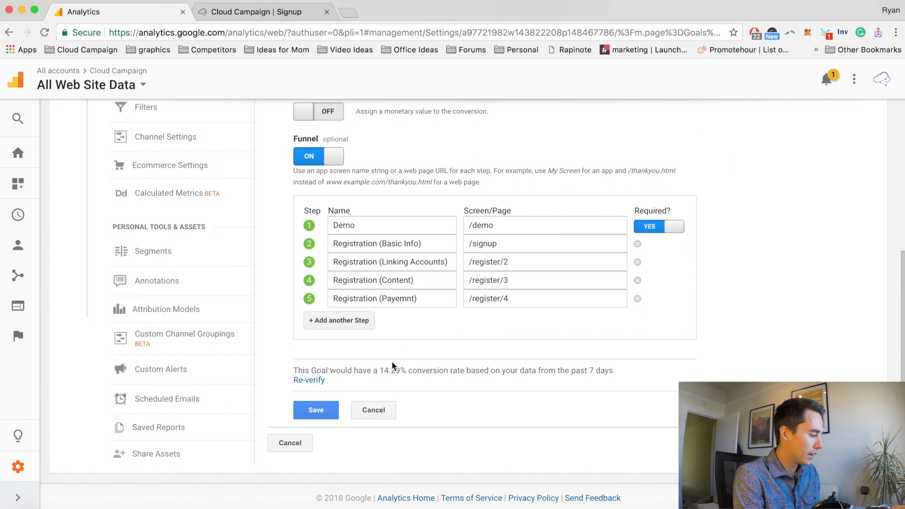
{"action": "left_click", "coordinate": [324, 410]}
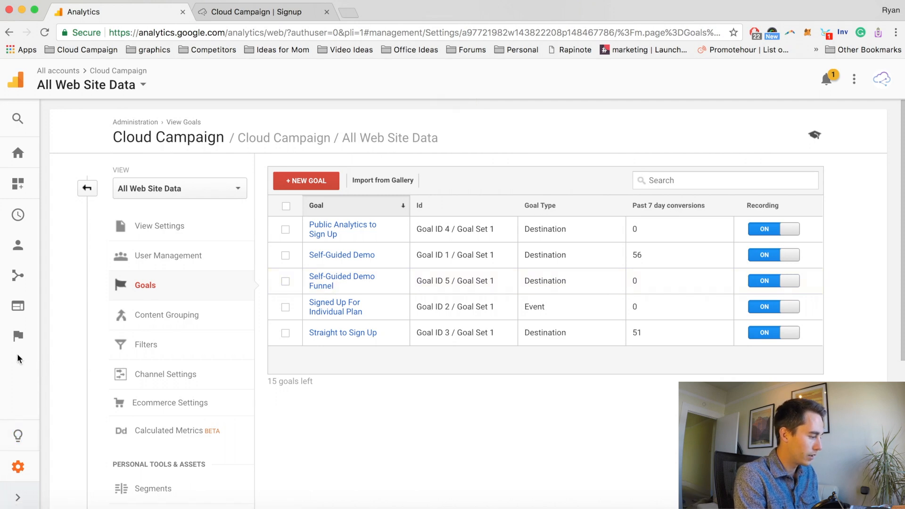
Open the Goals Overview report under Conversions and review the Self-Guided Demo completions chart and goal metrics.
{"action": "left_click", "coordinate": [18, 337]}
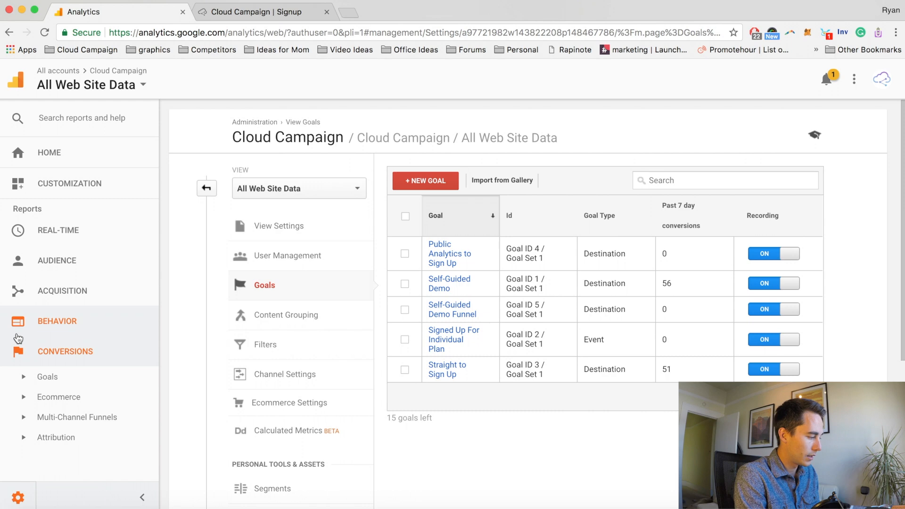
{"action": "left_click", "coordinate": [45, 379]}
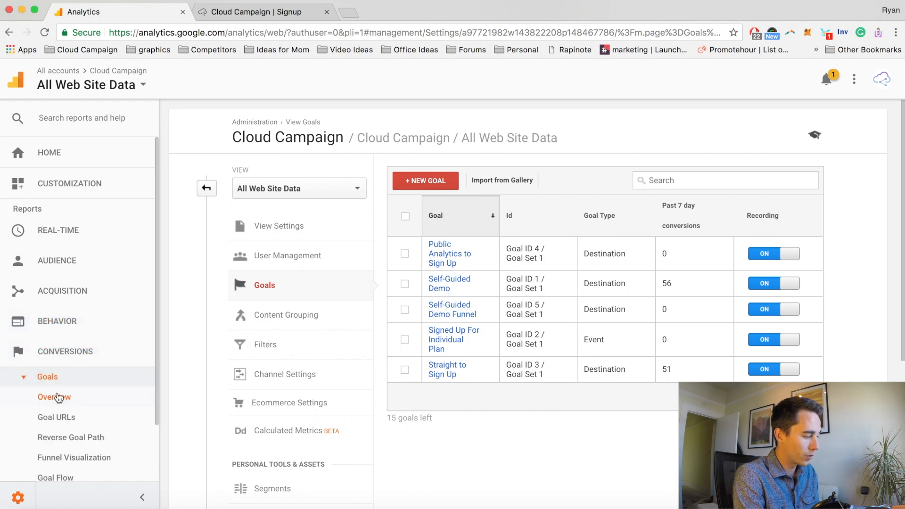
{"action": "left_click", "coordinate": [56, 399]}
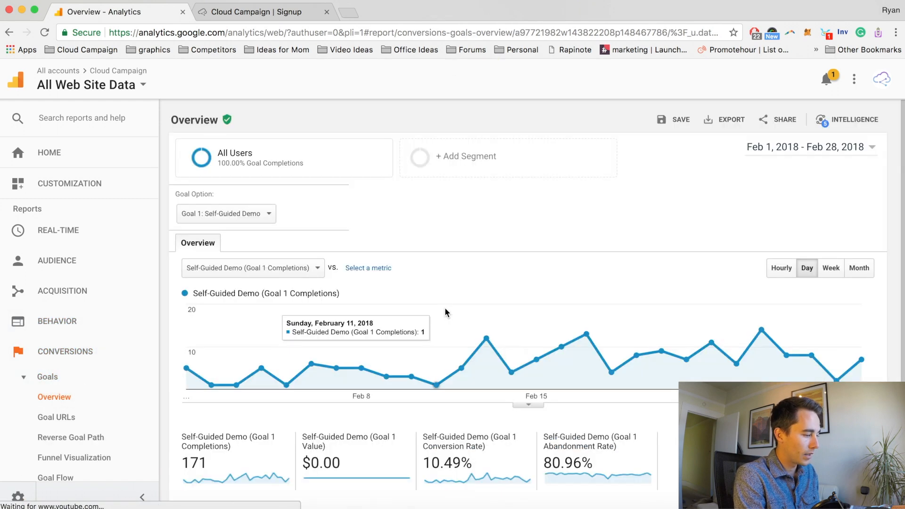
{"action": "scroll", "coordinate": [448, 352], "scroll_direction": "down", "scroll_amount": 3}
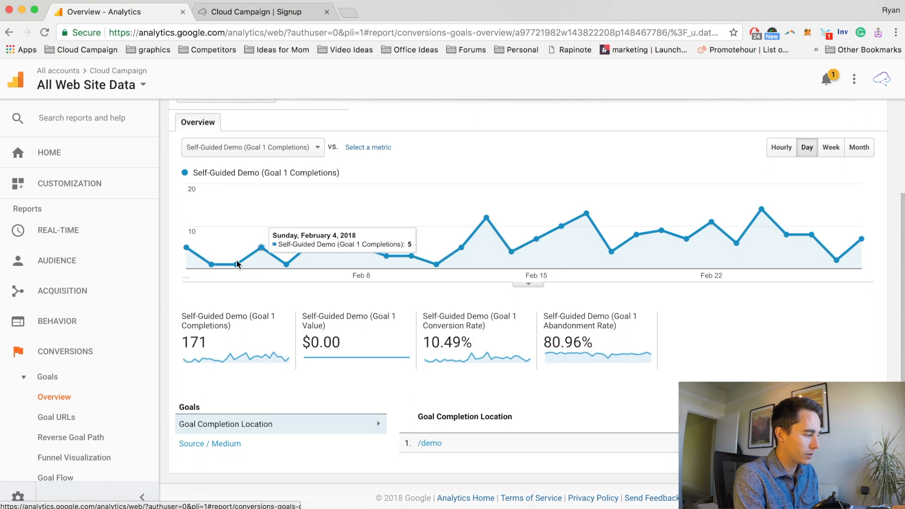
{"action": "scroll", "coordinate": [225, 250], "scroll_direction": "up", "scroll_amount": 2}
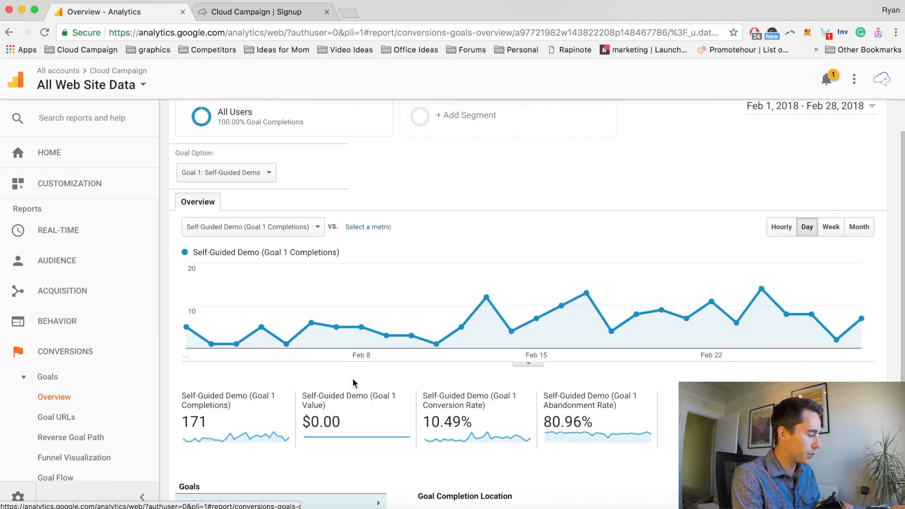
Open the Funnel Visualization report for the Self-Guided Demo goal and examine each funnel stage from Demo to Dashboard.
{"action": "scroll", "coordinate": [93, 415], "scroll_direction": "down", "scroll_amount": 3}
{"action": "left_click", "coordinate": [90, 395]}
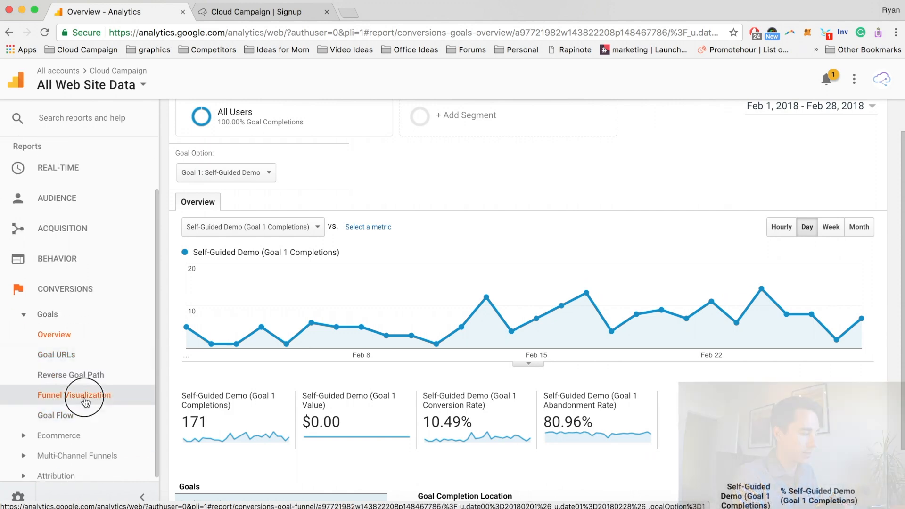
{"action": "scroll", "coordinate": [387, 331], "scroll_direction": "down", "scroll_amount": 6}
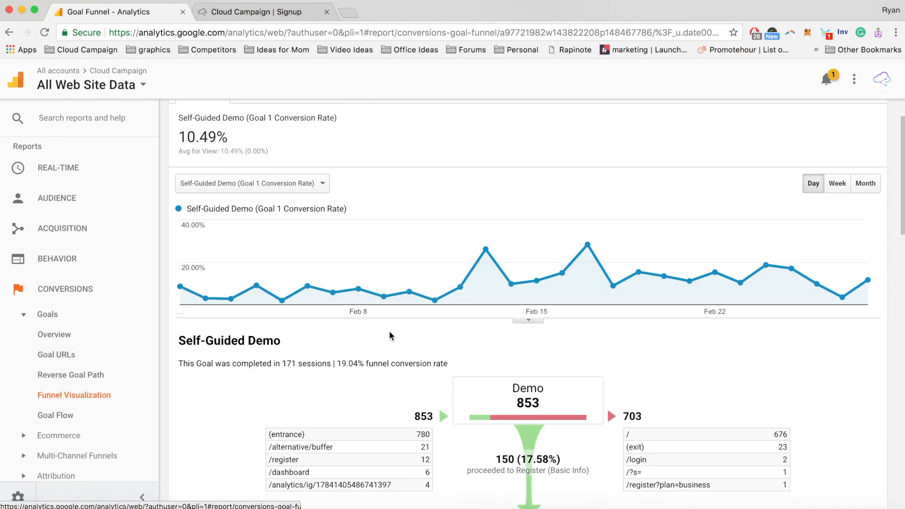
{"action": "scroll", "coordinate": [482, 347], "scroll_direction": "down", "scroll_amount": 3}
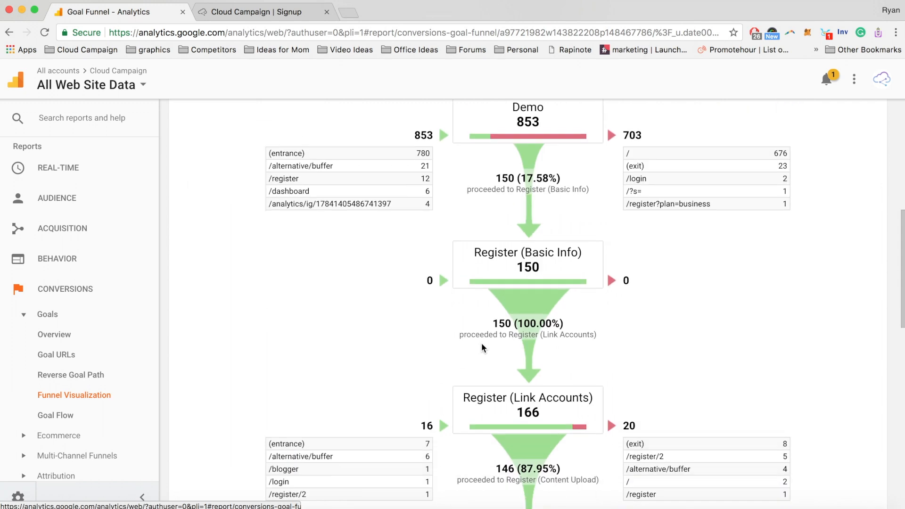
{"action": "scroll", "coordinate": [482, 346], "scroll_direction": "down", "scroll_amount": 2}
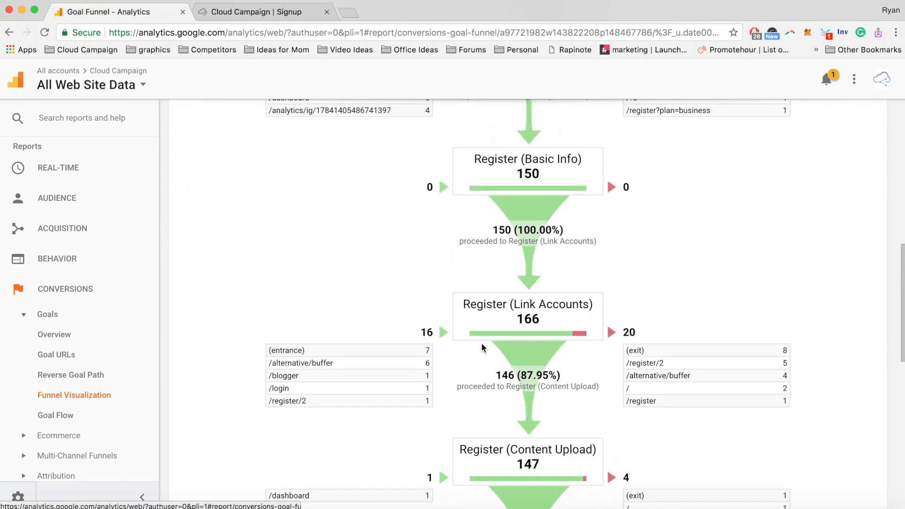
{"action": "scroll", "coordinate": [482, 348], "scroll_direction": "down", "scroll_amount": 5}
{"action": "scroll", "coordinate": [505, 307], "scroll_direction": "down", "scroll_amount": 5}
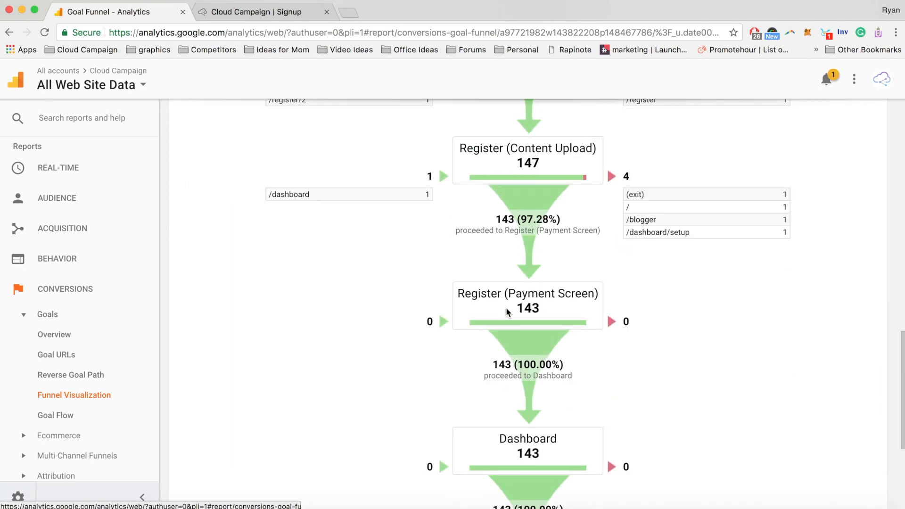
{"action": "scroll", "coordinate": [506, 311], "scroll_direction": "up", "scroll_amount": 15}
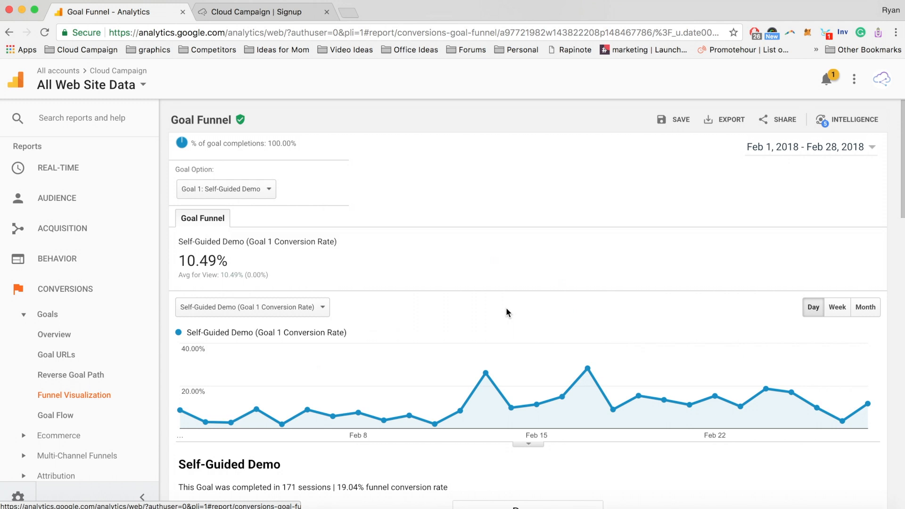